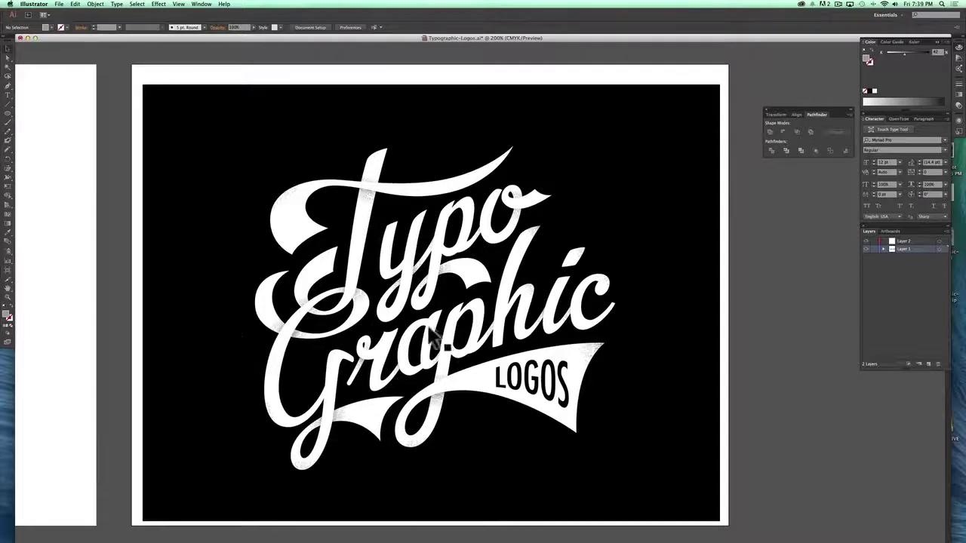
Step: Duplicate the artboard with the logo and place the copy beside the original
click(6, 299)
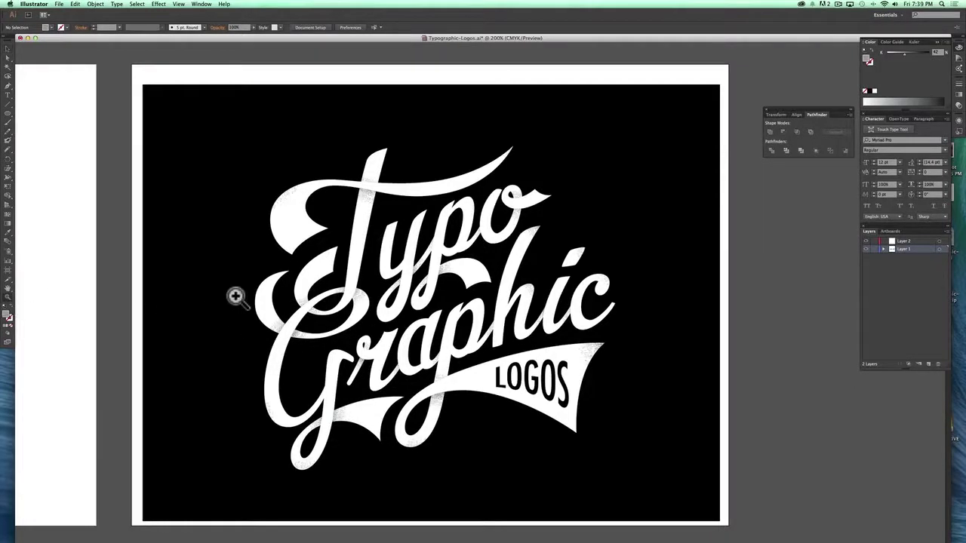
alt+click(362, 317)
scroll(523, 323, right, 10)
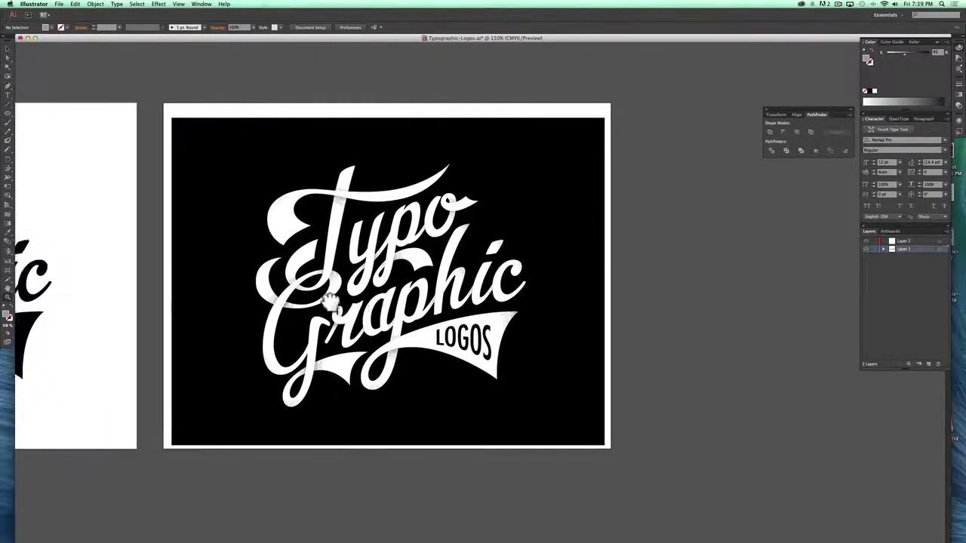
click(6, 271)
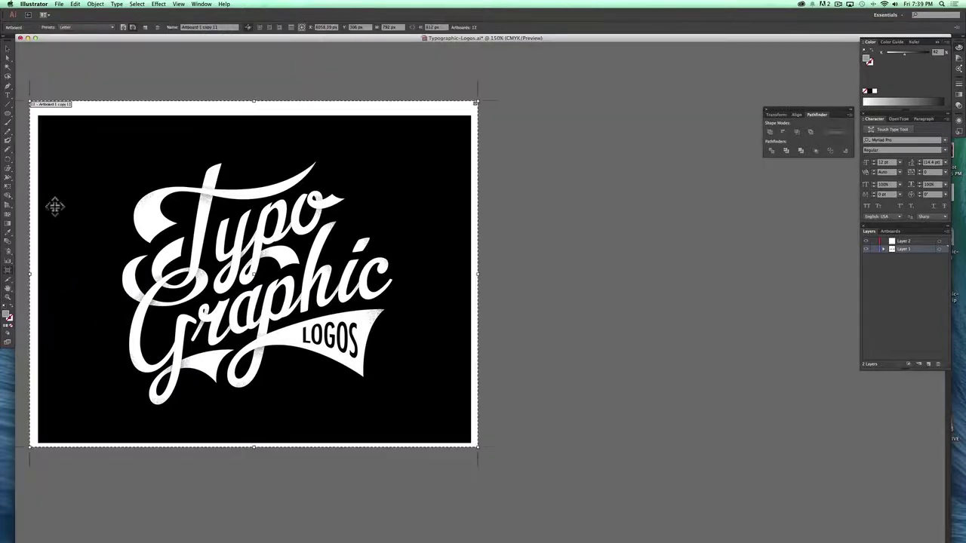
drag(68, 183, 531, 170)
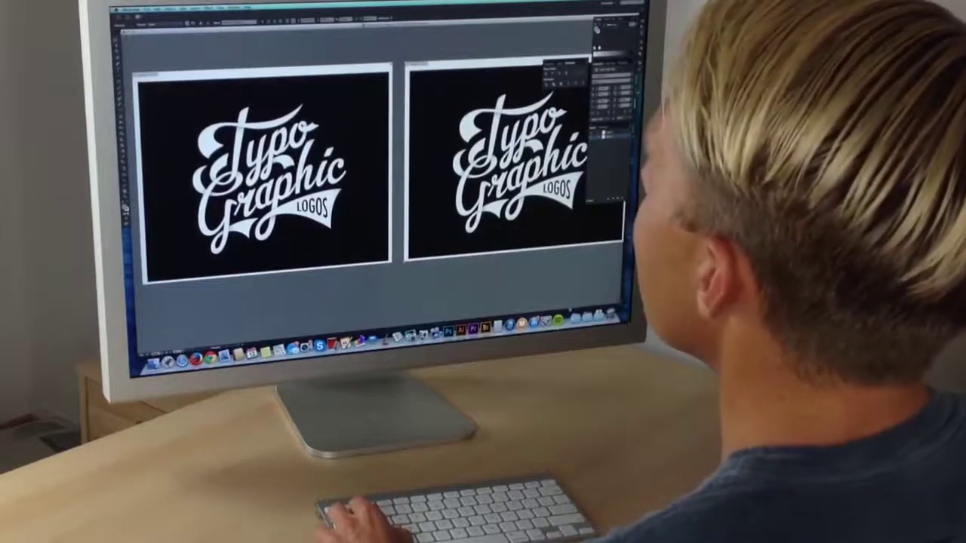
Step: Recolor the duplicated logo's lettering light gray and delete the black rectangle behind it
key(v)
drag(413, 105, 298, 118)
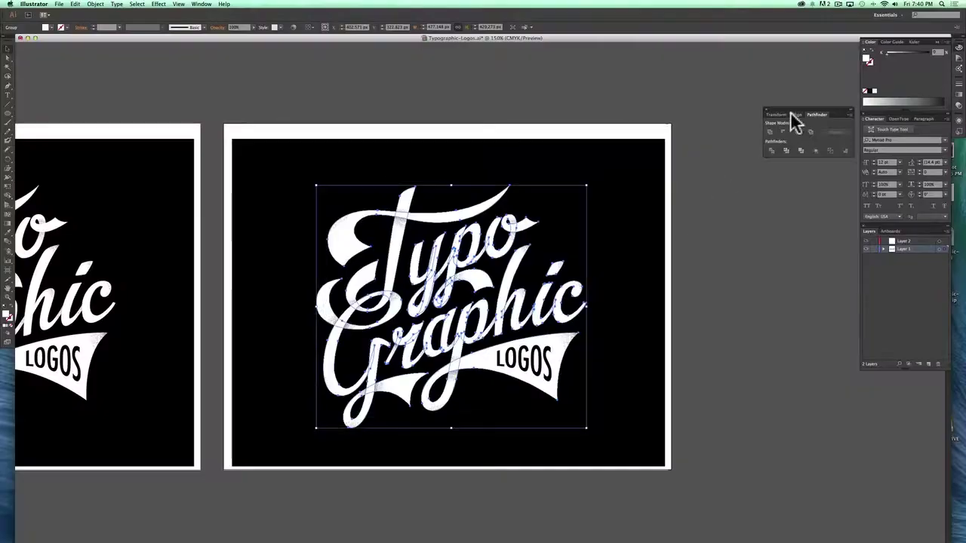
click(897, 51)
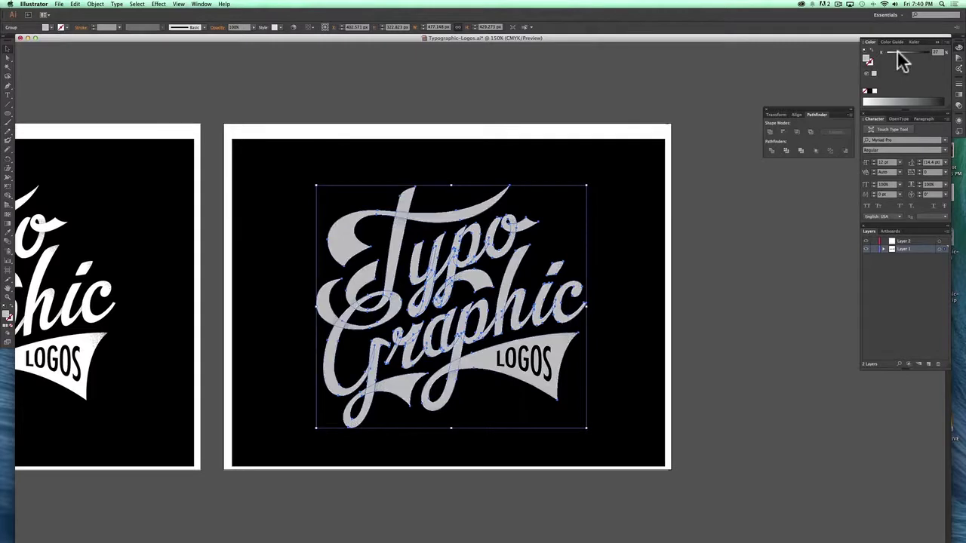
click(856, 62)
click(648, 166)
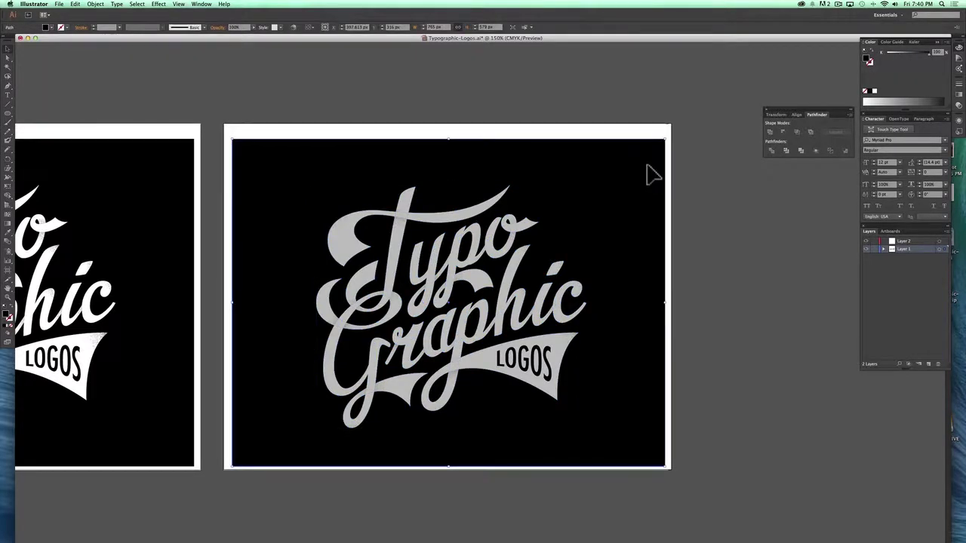
key(Delete)
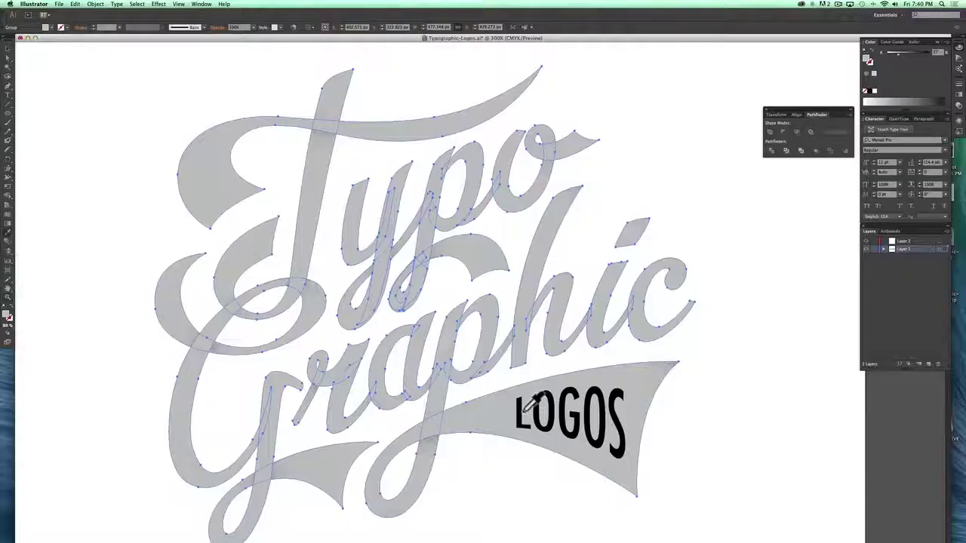
Step: Give a copy of the script lettering no fill and a black 5 pt stroke
click(12, 312)
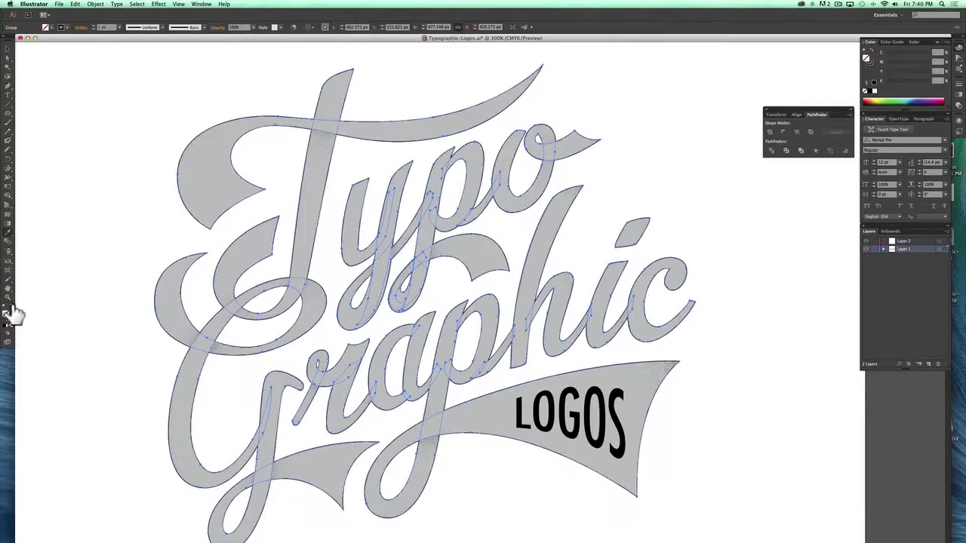
click(92, 24)
click(91, 24)
click(91, 24)
click(92, 24)
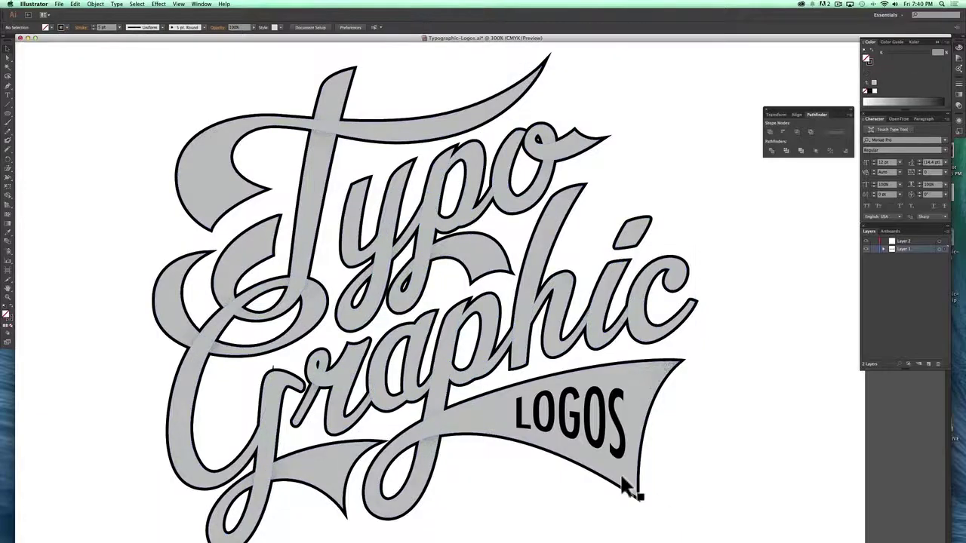
Step: Duplicate the outlined lettering, offsetting the copy about 24 px to the right and 14 px down behind the gray lettering
click(643, 497)
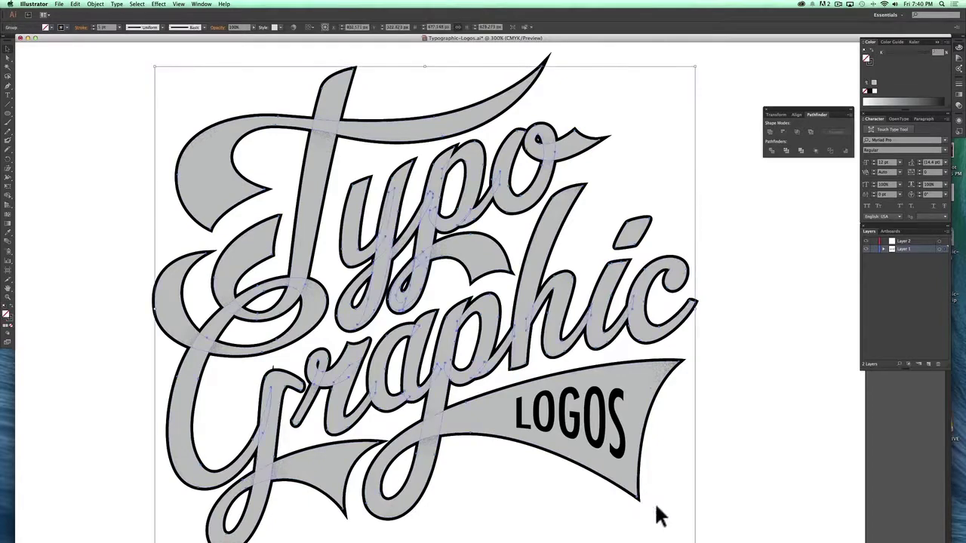
drag(639, 507, 667, 522)
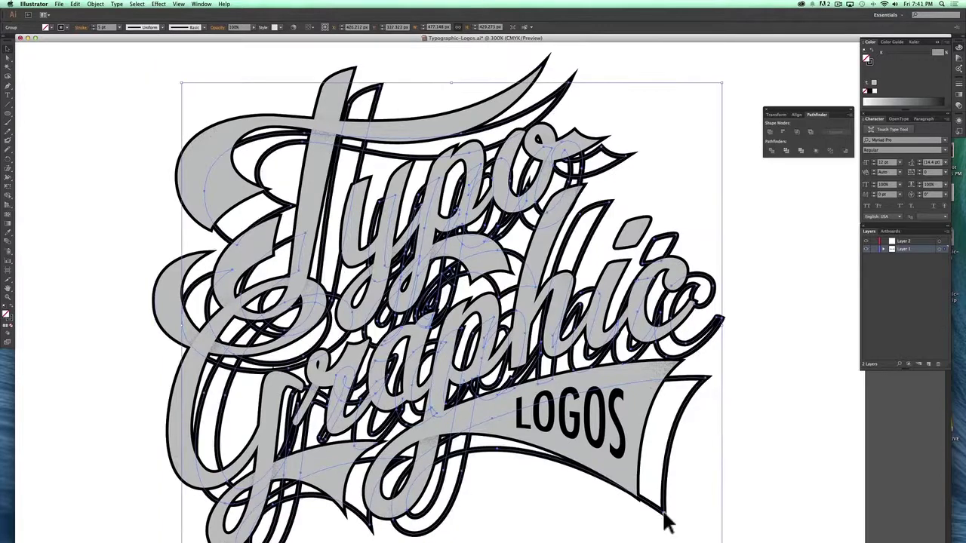
key(super+shift+a)
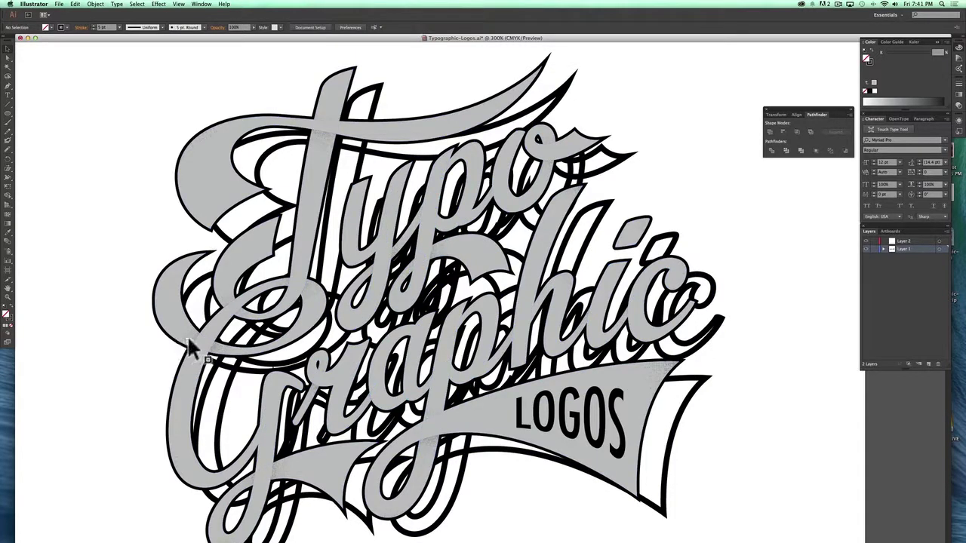
Step: Blend the original outline with its offset copy to form a solid black extrusion behind the lettering
click(6, 241)
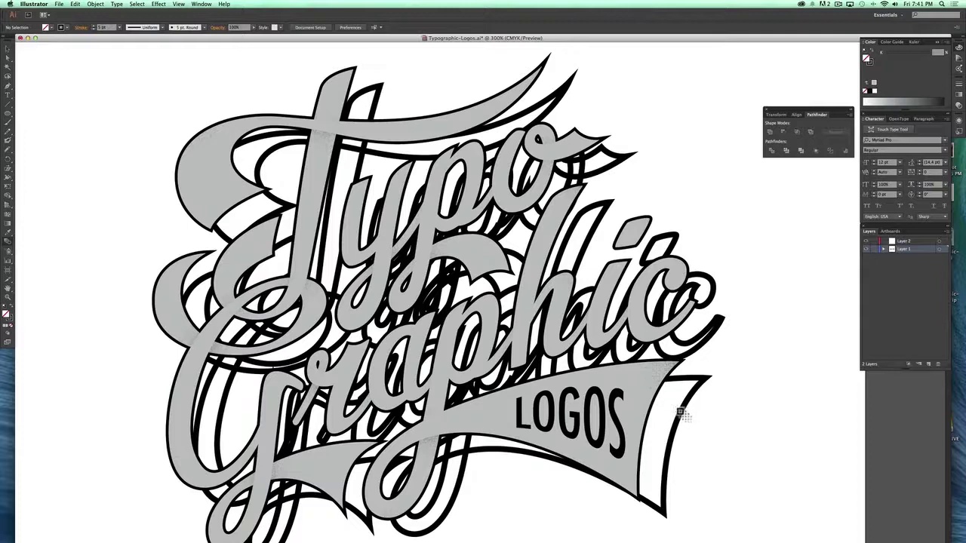
click(698, 430)
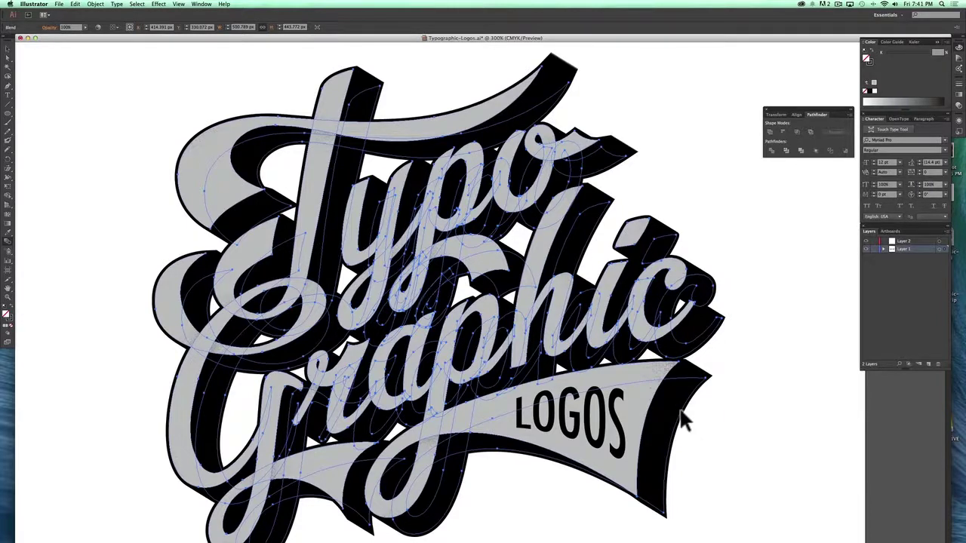
click(687, 421)
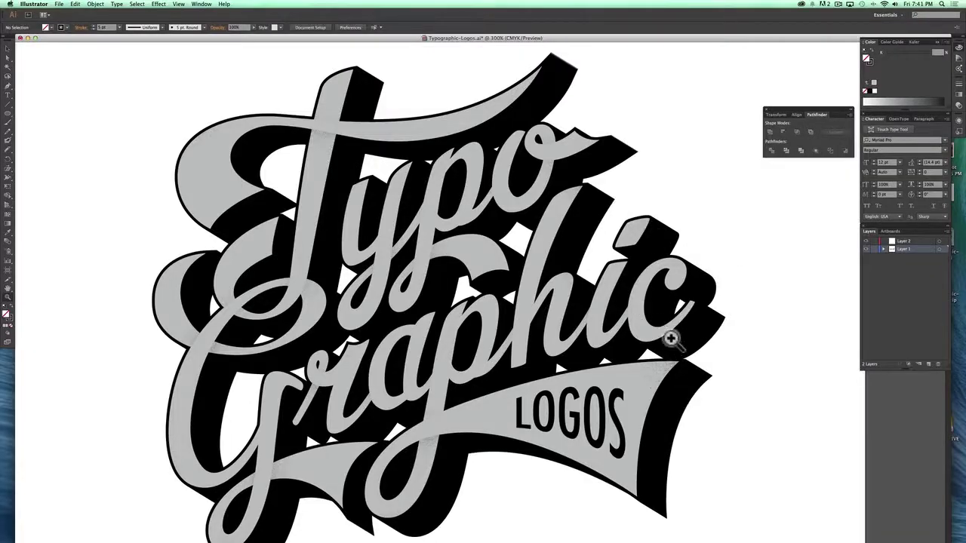
Step: Try the blend with 3 specified steps, checking the extrusion's edge at the banner corner, and restore 50 steps
drag(670, 340, 733, 408)
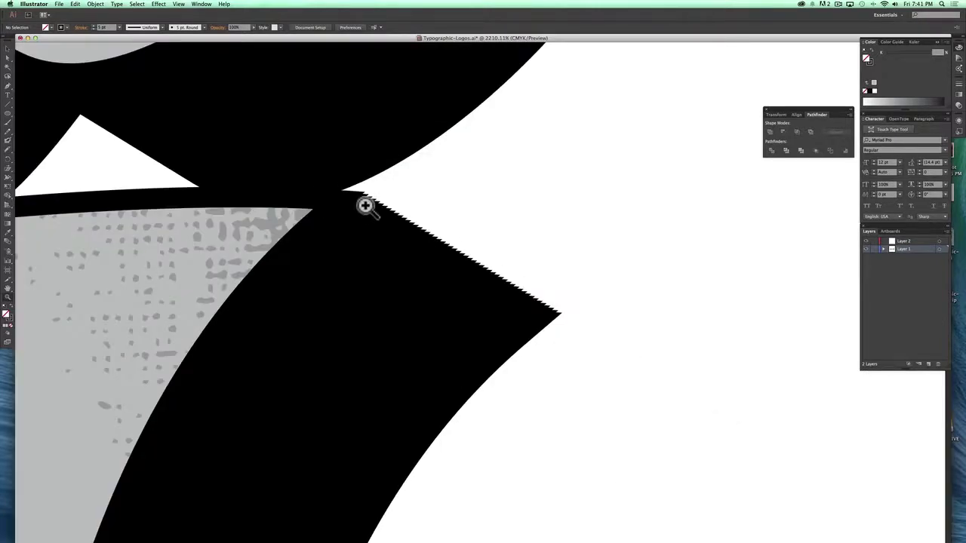
drag(449, 269, 446, 294)
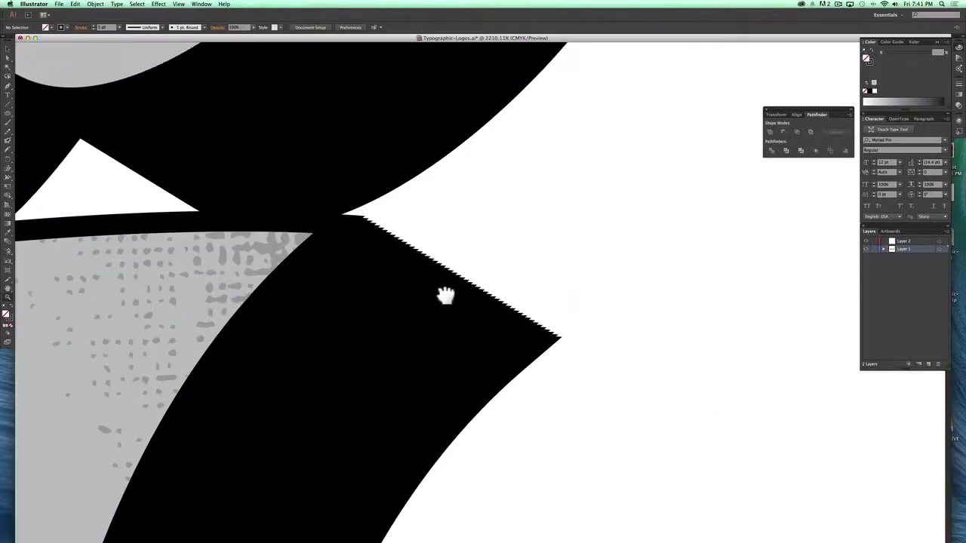
double_click(8, 243)
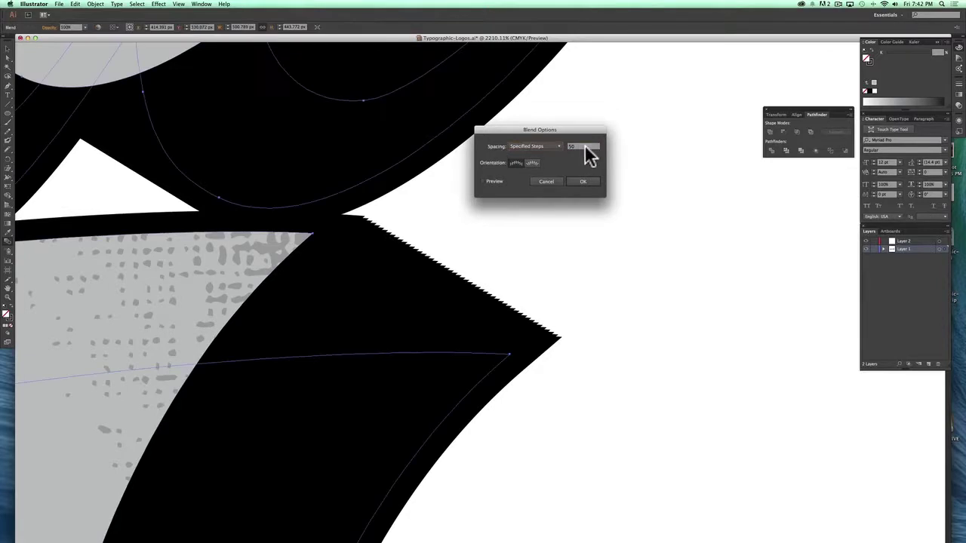
text(3)
key(Return)
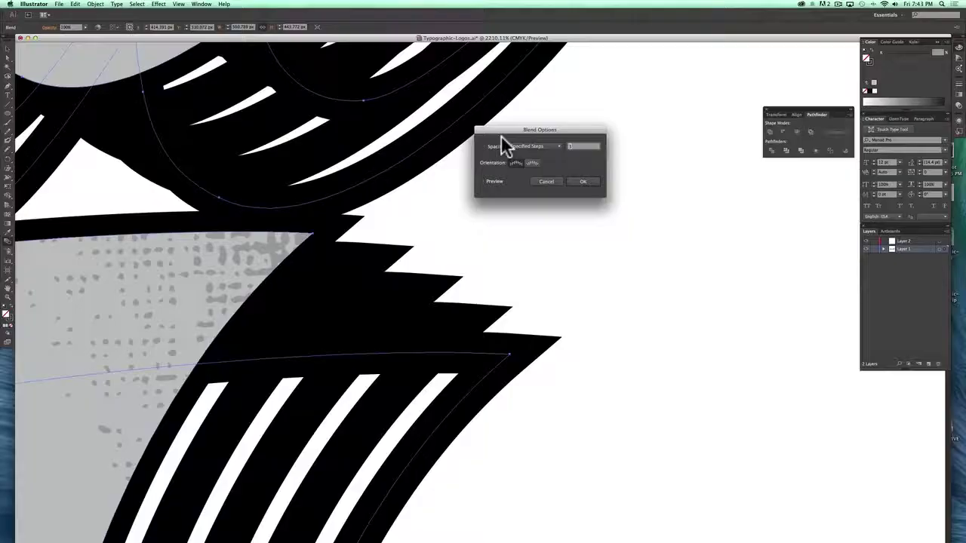
key(Return)
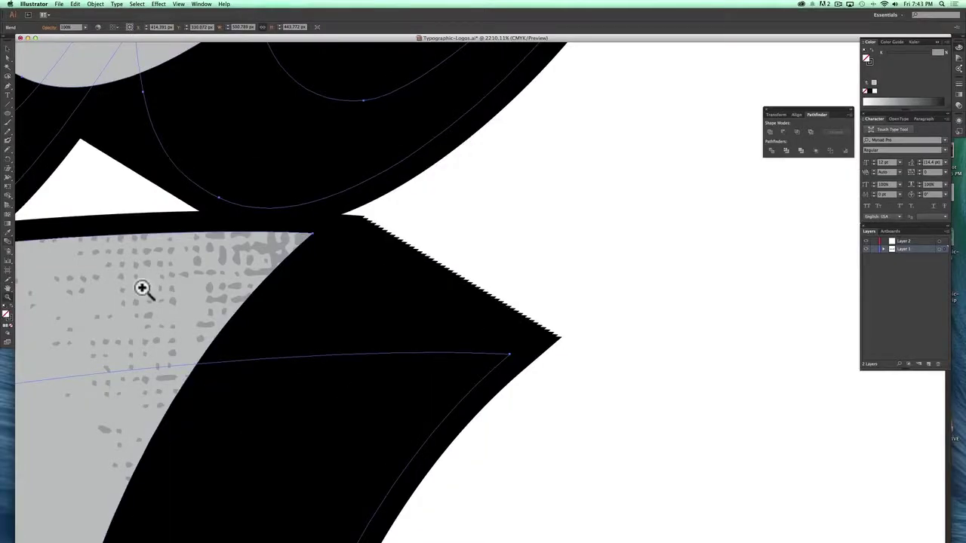
Step: Try moving the rear outline inside the blend down and to the left to redirect the extrusion
alt+click(313, 245)
alt+click(390, 298)
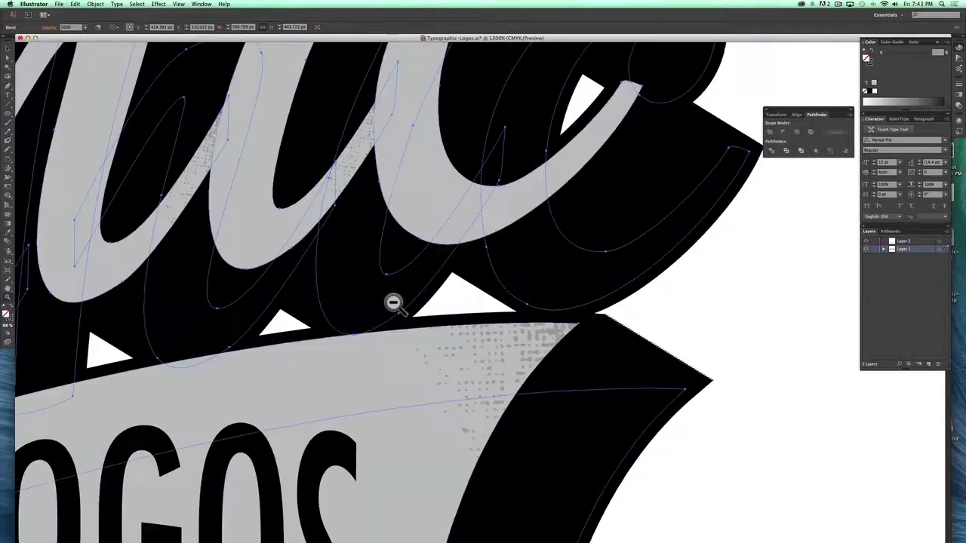
alt+click(444, 317)
alt+click(419, 324)
alt+click(385, 311)
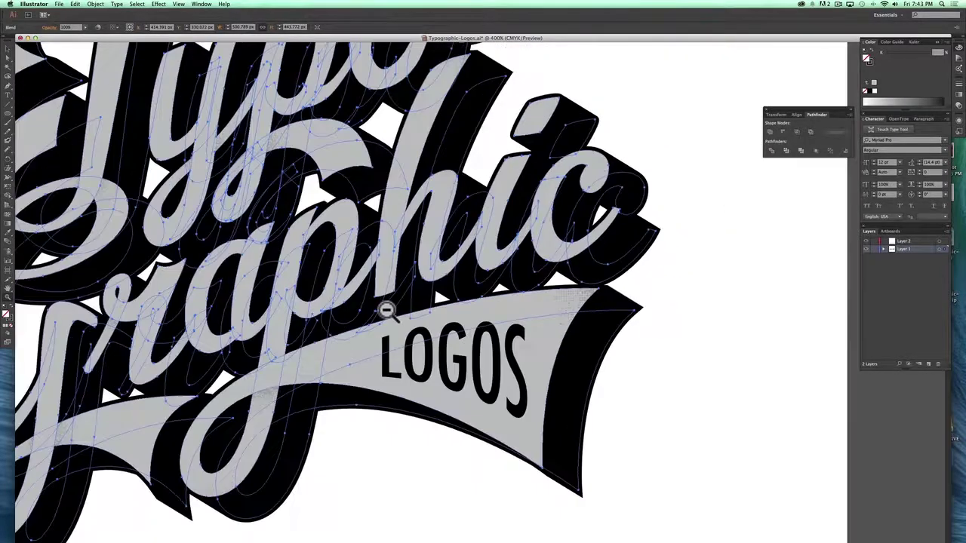
alt+click(386, 311)
drag(424, 240, 419, 283)
key(super+shift+a)
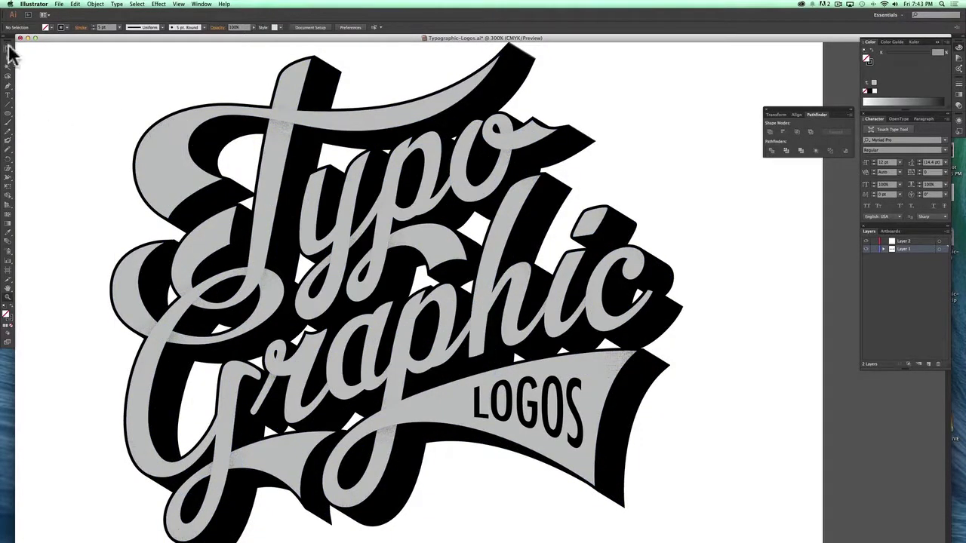
click(664, 364)
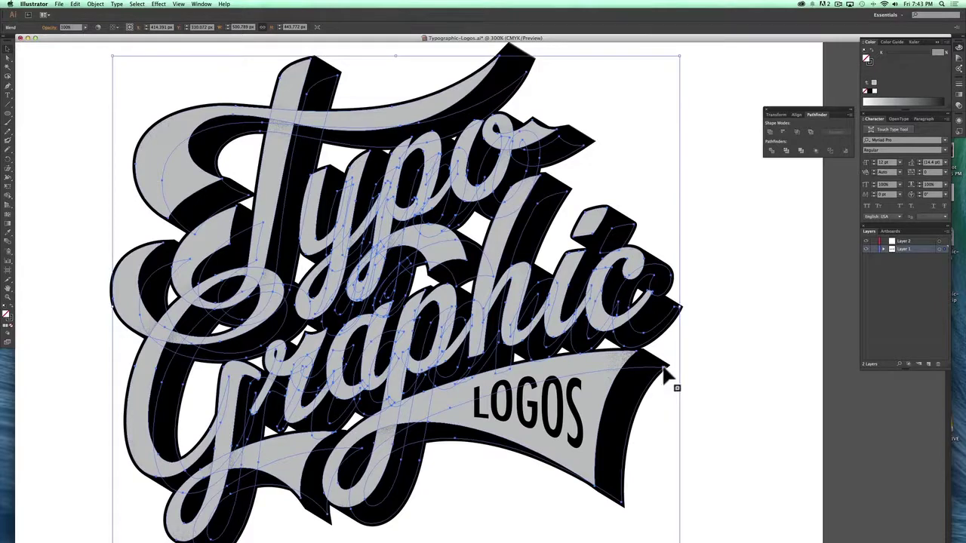
double_click(663, 369)
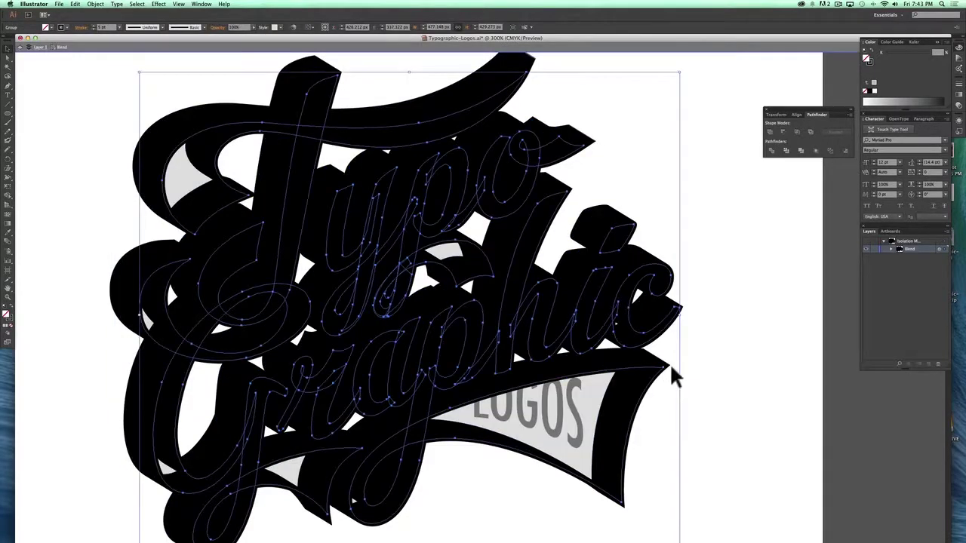
drag(665, 380, 627, 389)
double_click(713, 383)
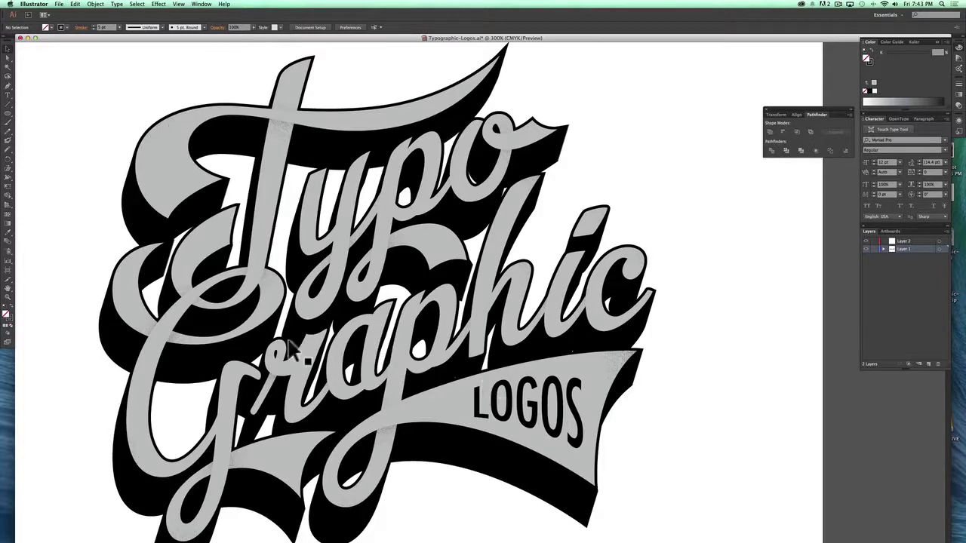
double_click(462, 323)
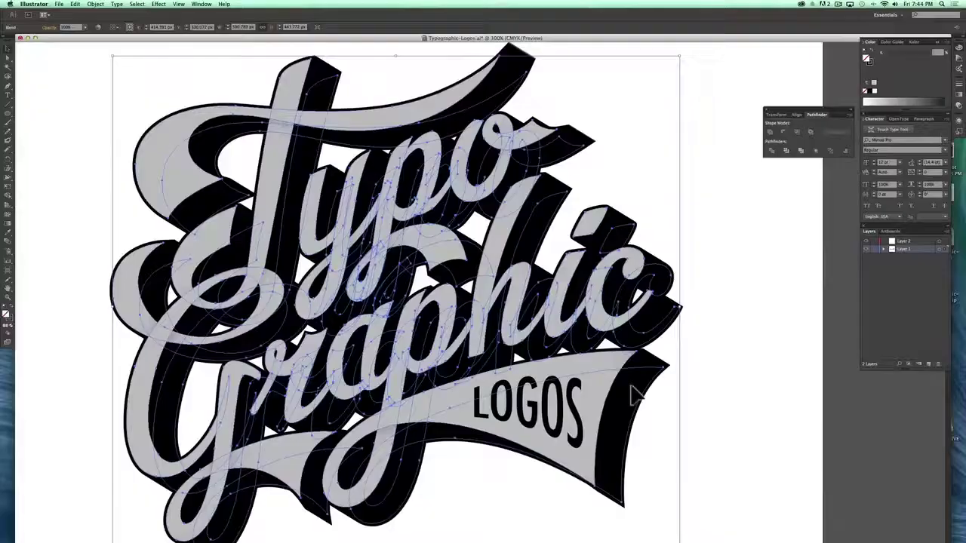
Step: Try lowering the opacity of the blended extrusion, and restore it to 100%
key(a)
click(714, 378)
click(624, 377)
click(959, 107)
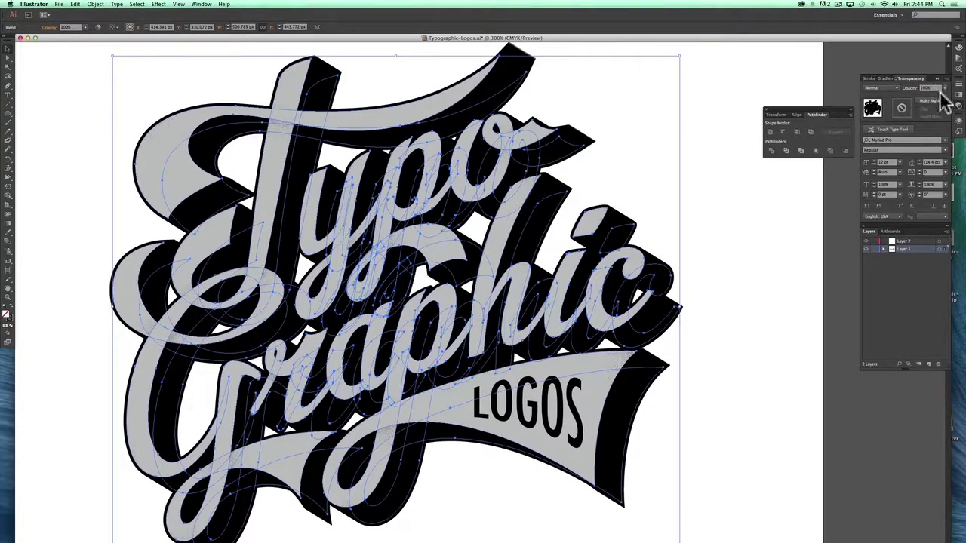
drag(945, 94, 929, 93)
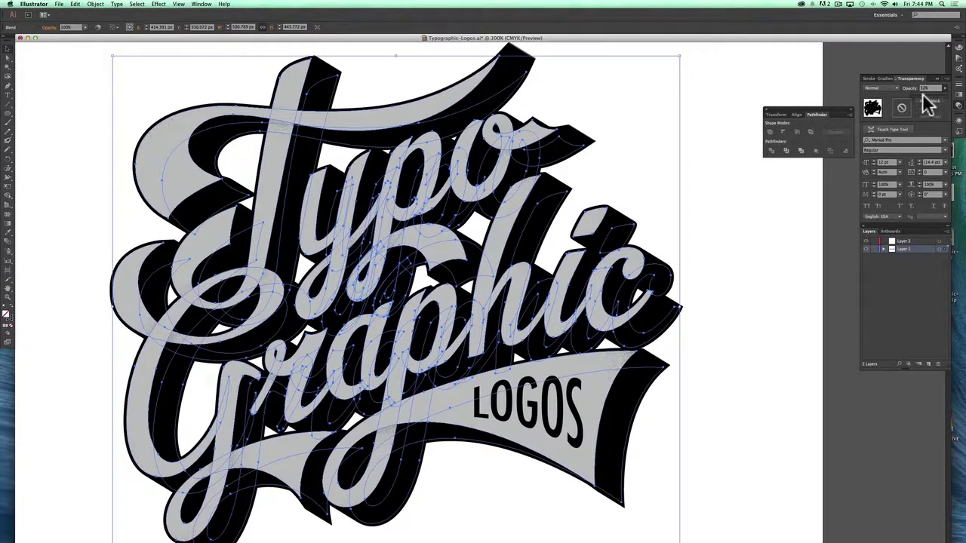
drag(923, 94, 923, 94)
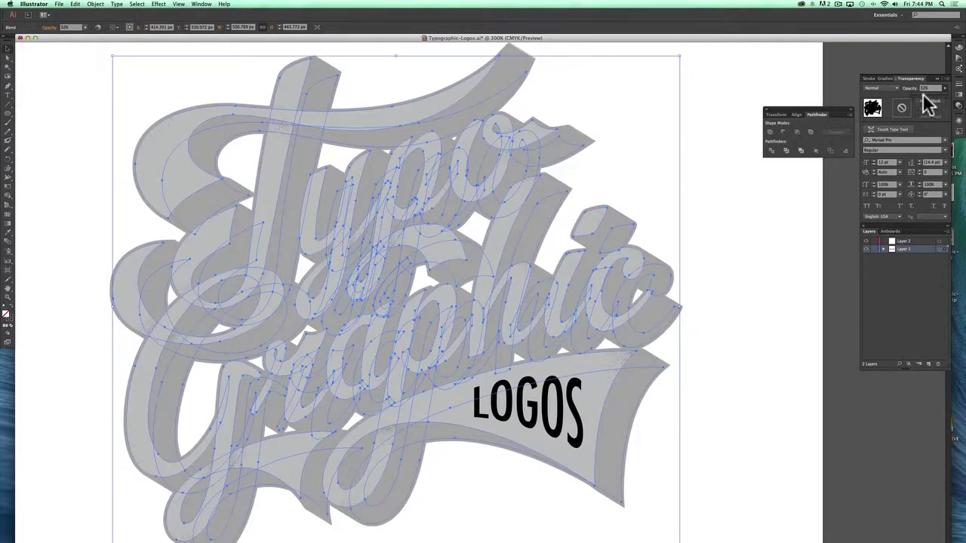
drag(925, 95, 925, 95)
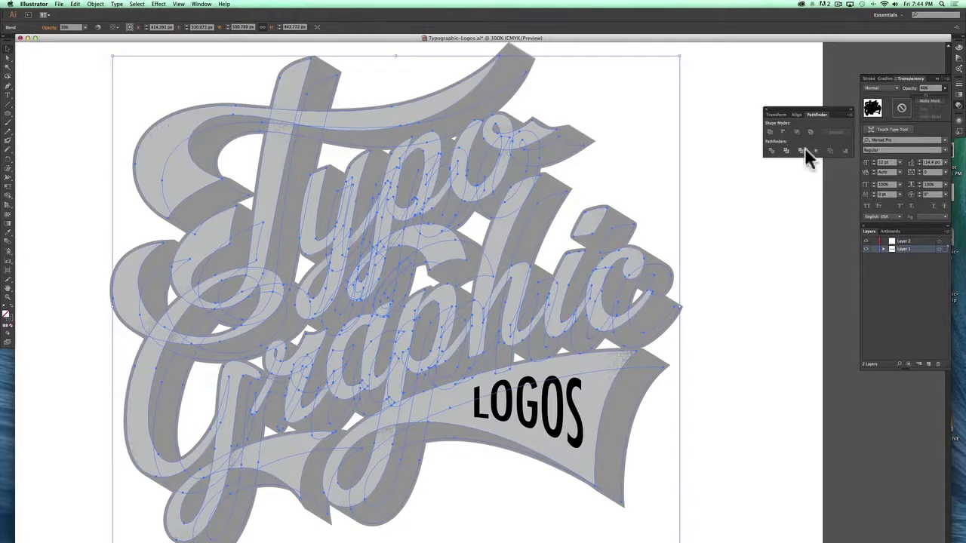
click(641, 372)
key(a)
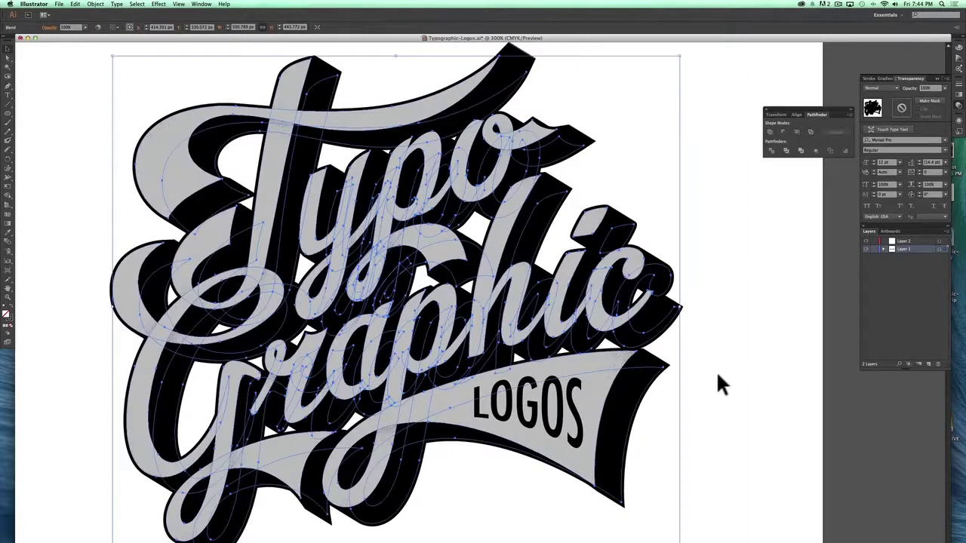
Step: Isolate the black blend, cut the rear outline out of it, and exit isolation mode
key(shift+F6)
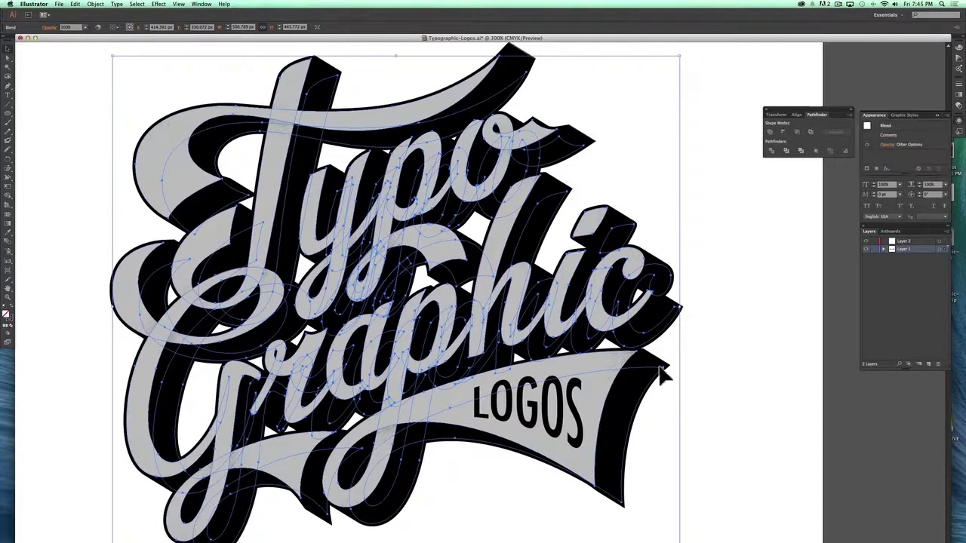
click(752, 349)
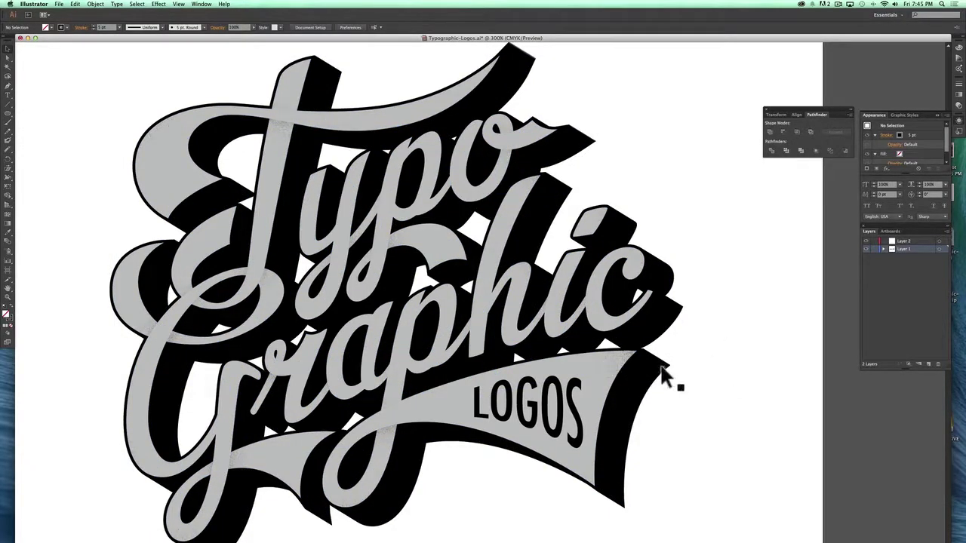
click(664, 376)
double_click(664, 375)
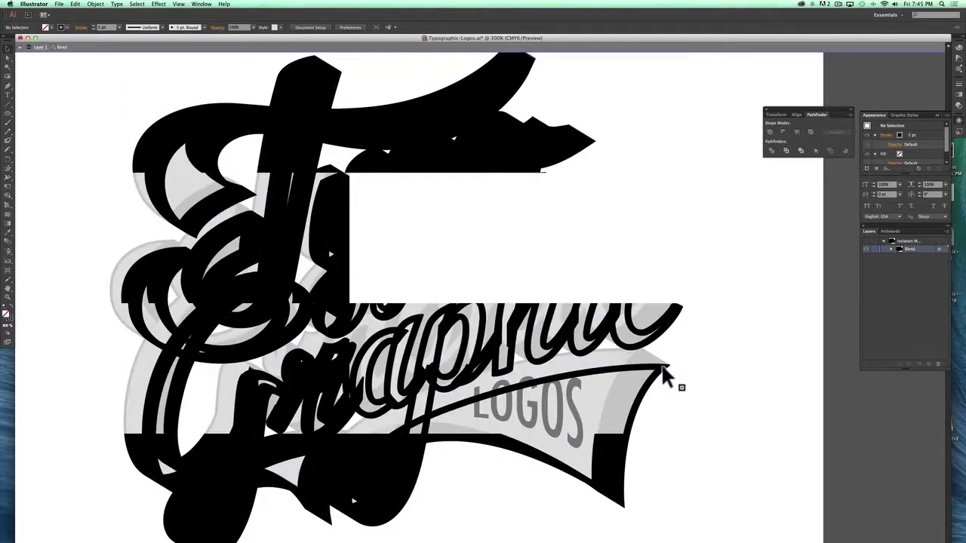
key(a)
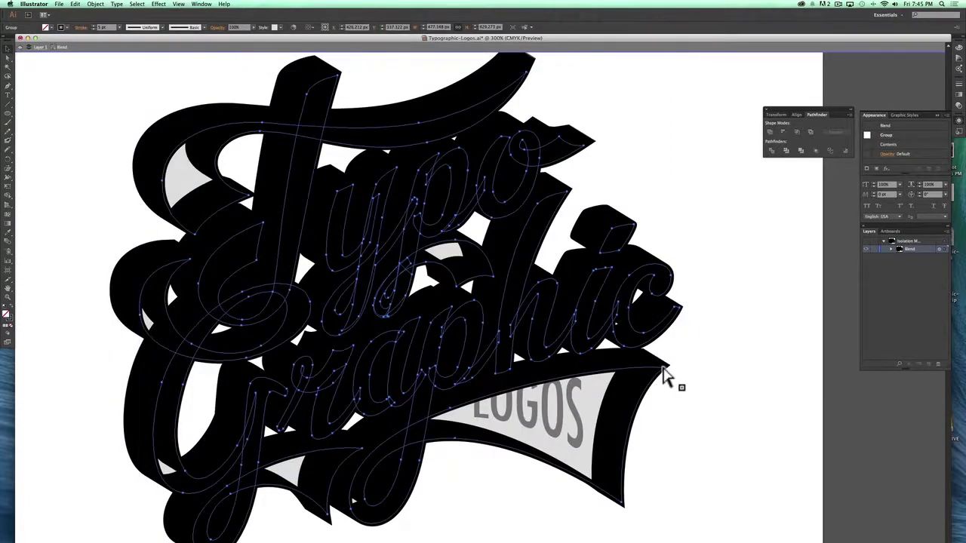
click(663, 378)
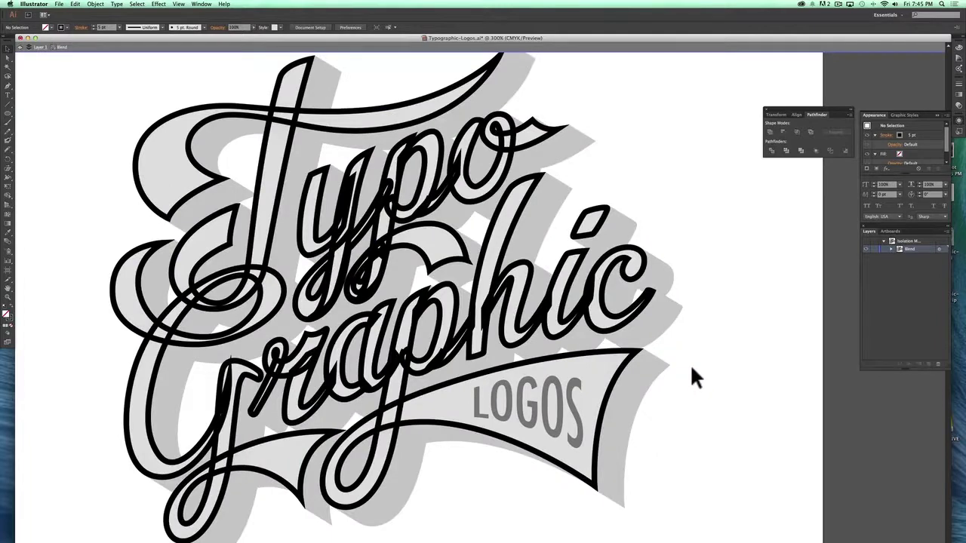
double_click(689, 364)
Step: Select the front outline within the blend and place the rear outline back in its original offset position
click(632, 354)
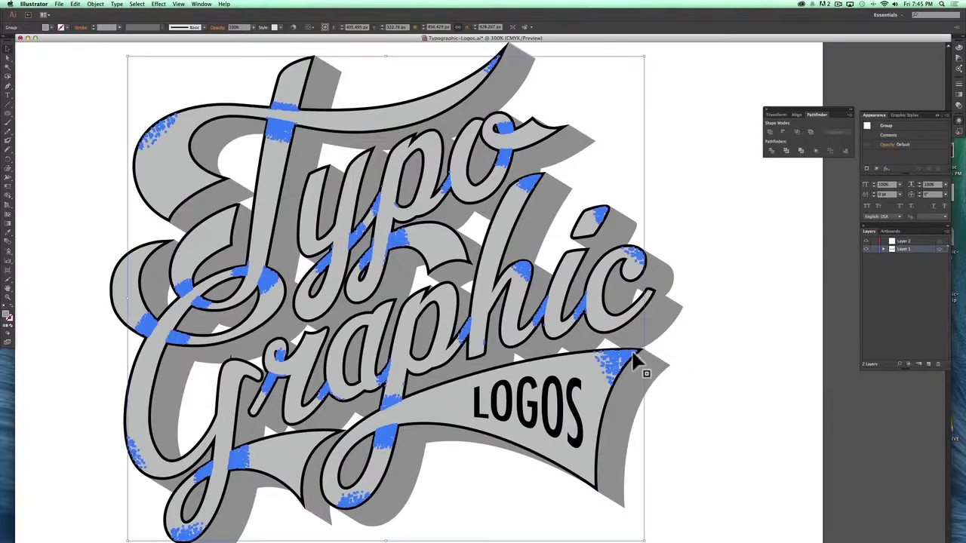
click(608, 413)
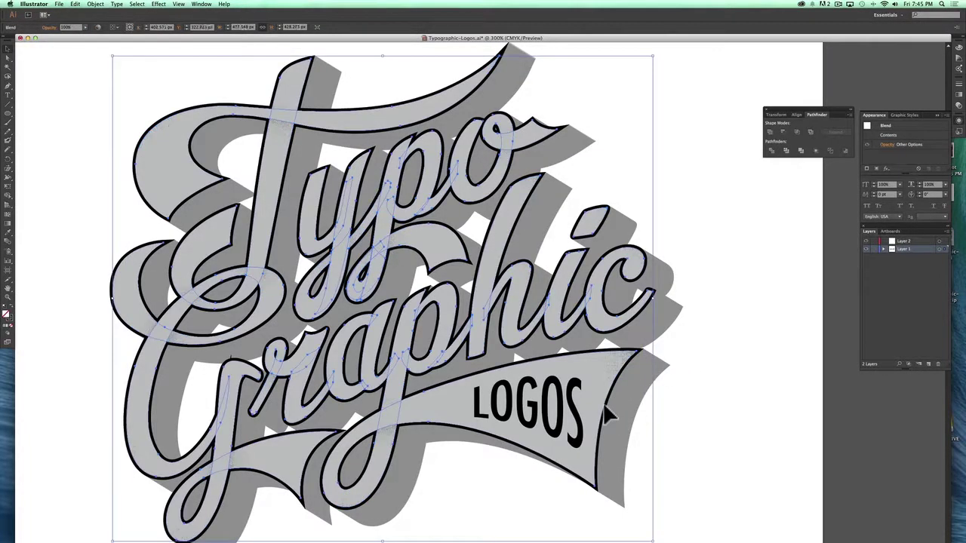
key(a)
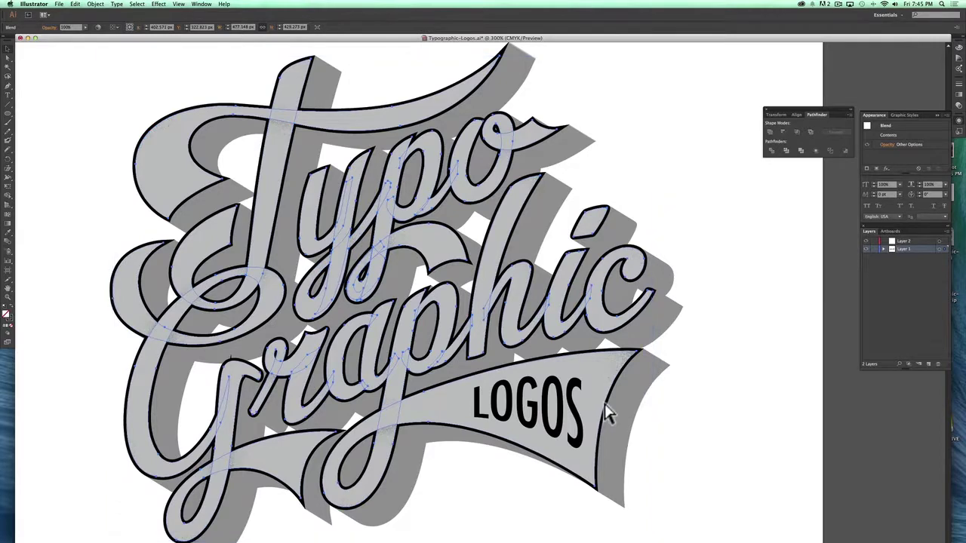
click(606, 400)
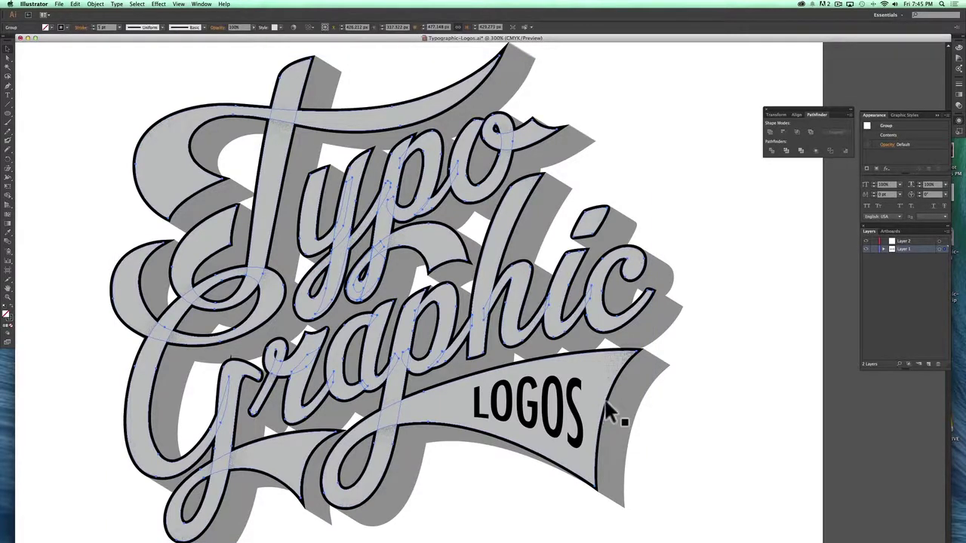
click(756, 360)
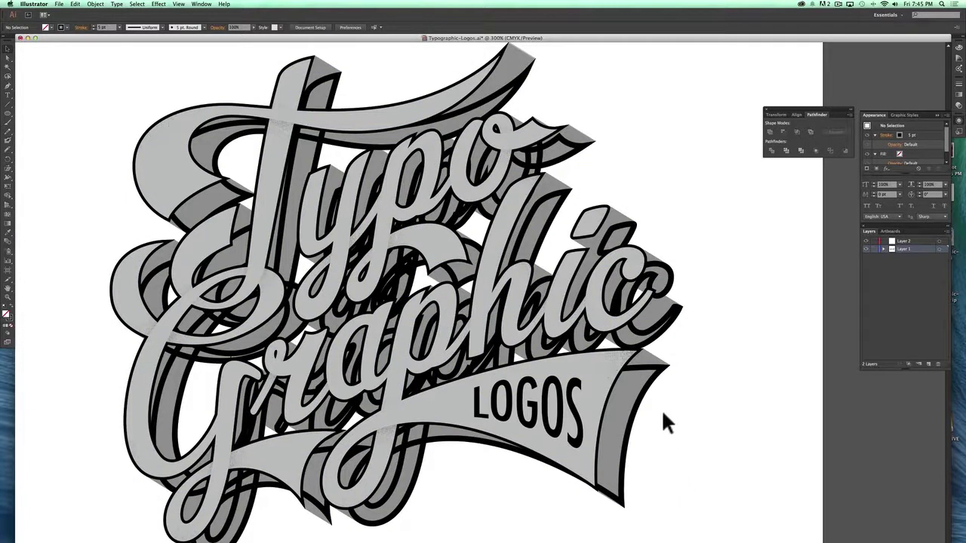
Step: Select both the front and rear outlines and expand them with Object, Fill and Stroke enabled
click(614, 359)
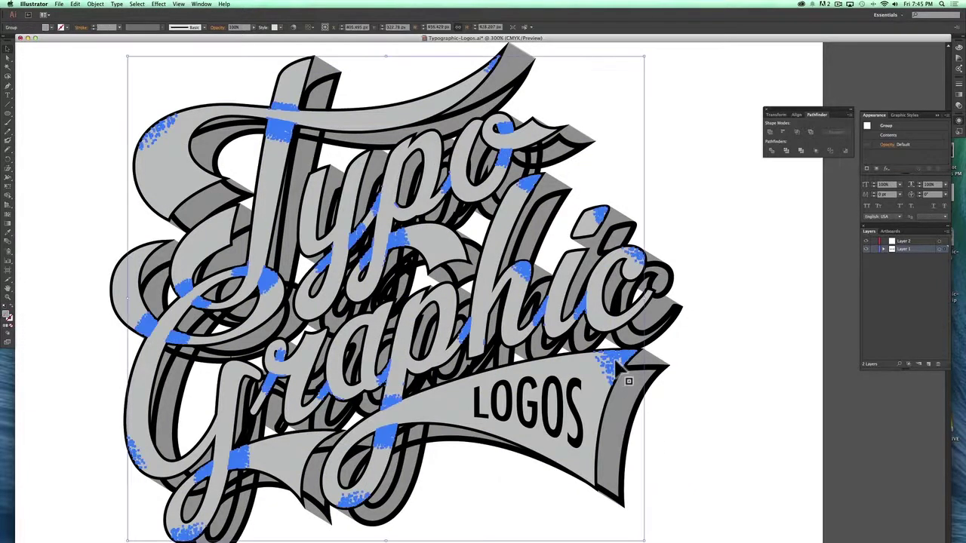
key(super+c)
key(super+shift+a)
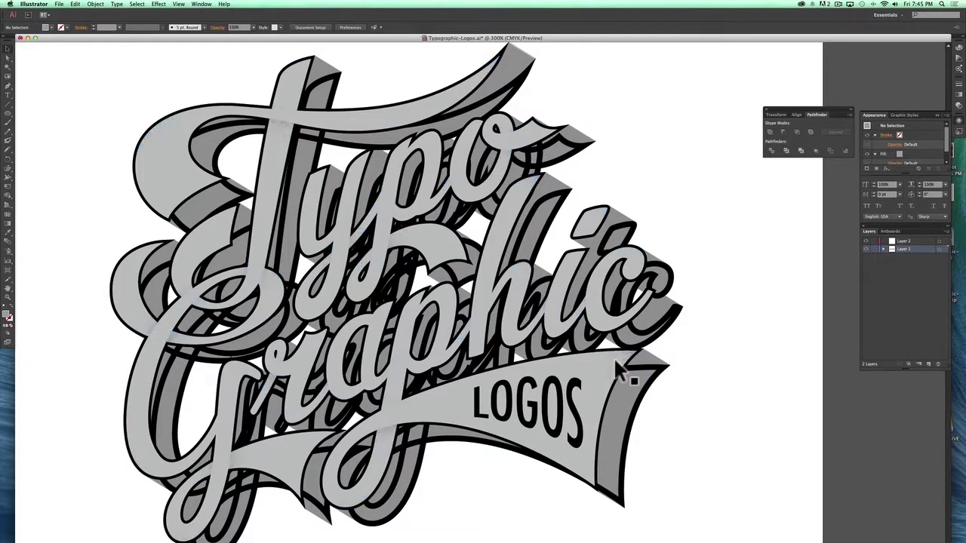
key(super+shift+F10)
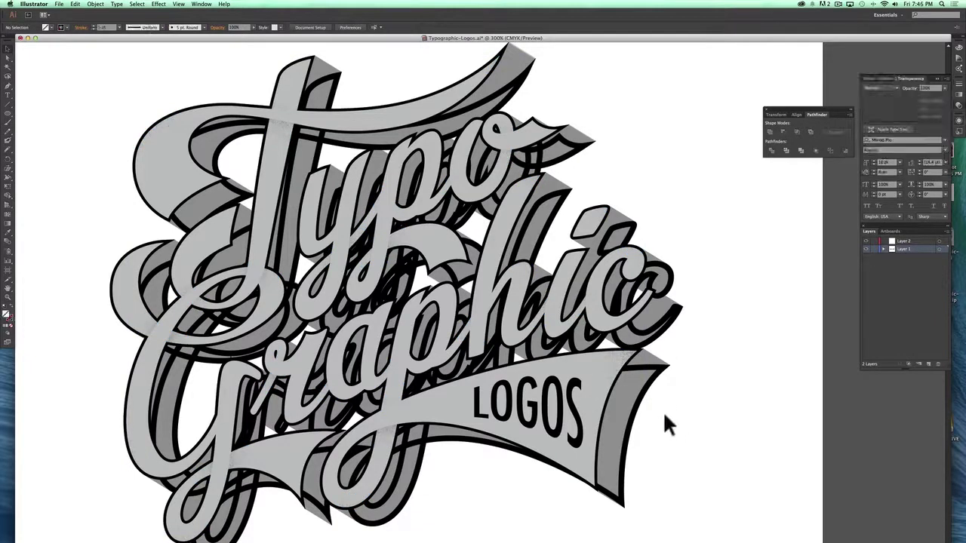
key(super+f)
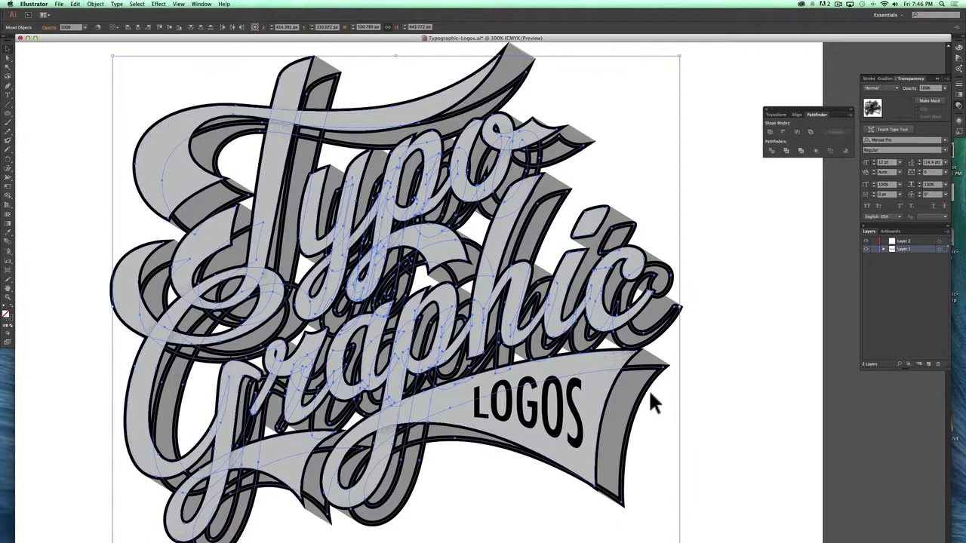
click(97, 4)
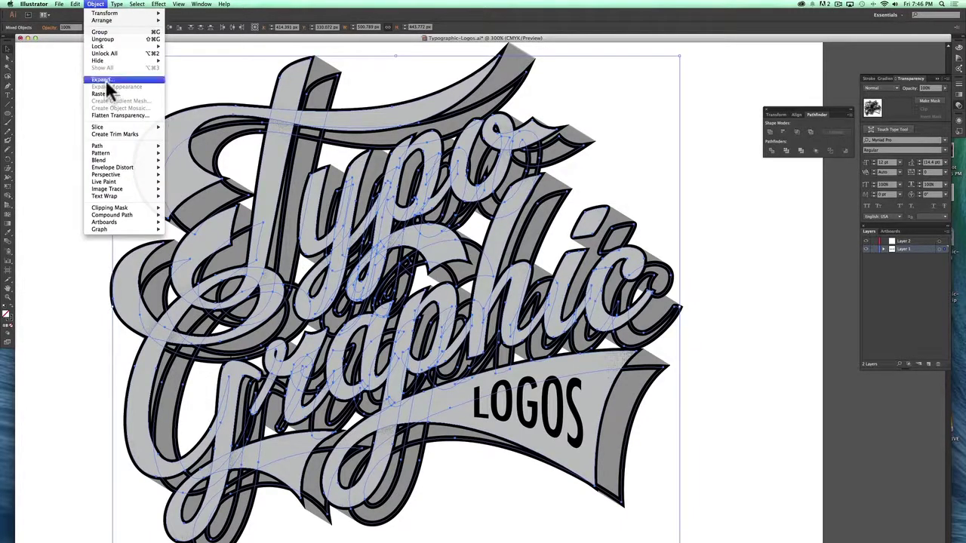
click(107, 80)
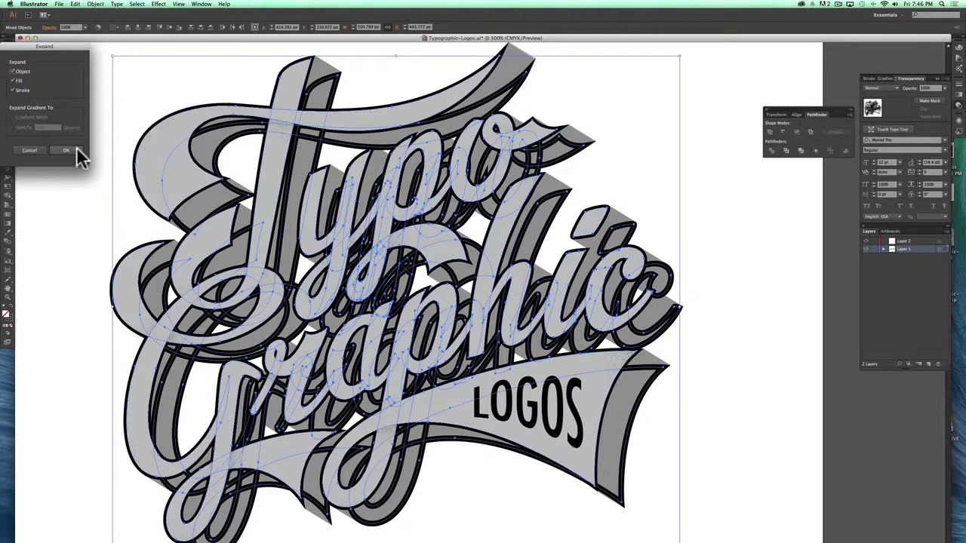
click(76, 150)
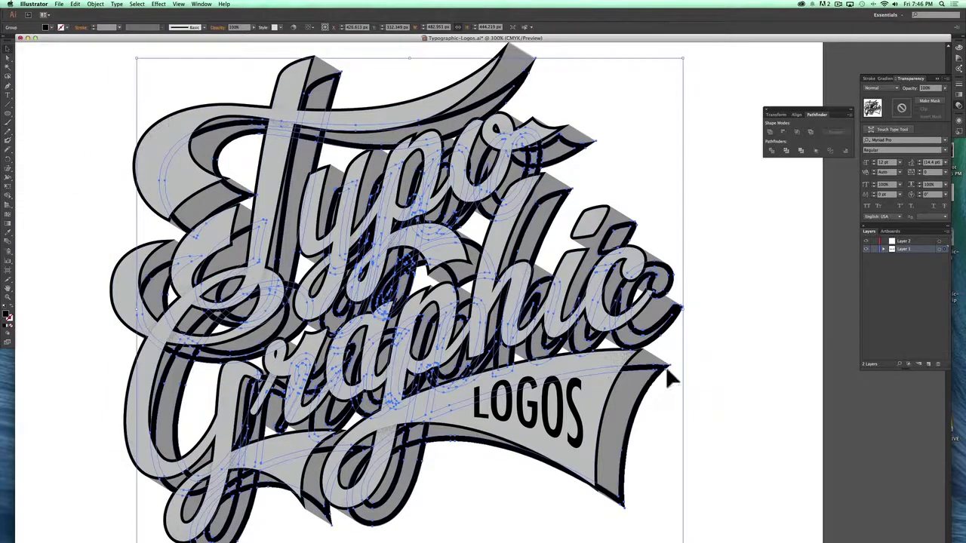
Step: Select the expanded front and rear outlines together and combine them with the Pathfinder Merge operation
click(667, 415)
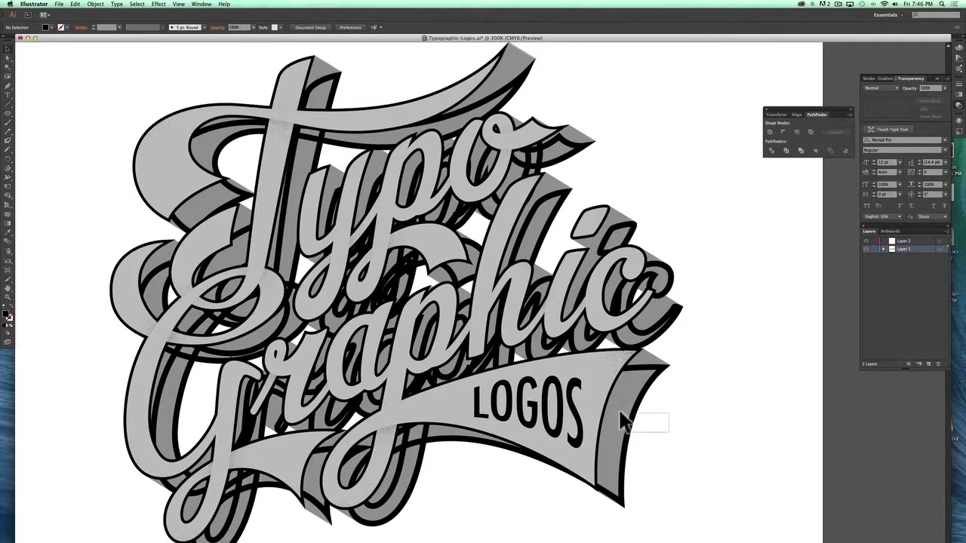
click(601, 394)
click(672, 417)
click(608, 397)
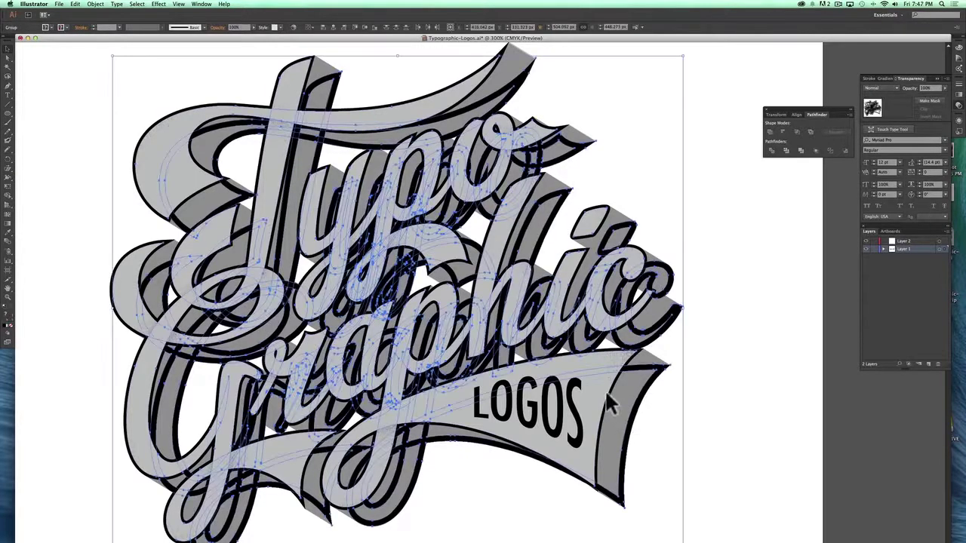
click(801, 150)
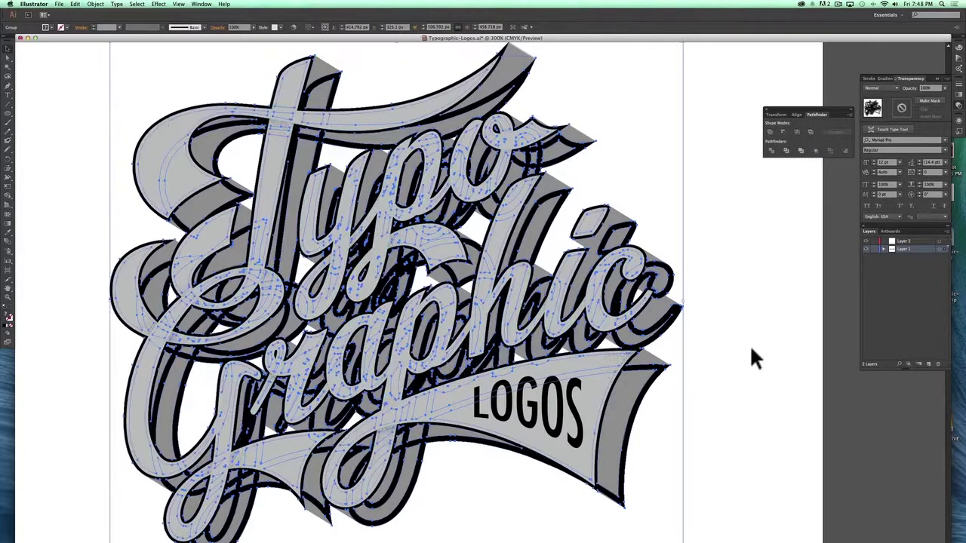
click(749, 345)
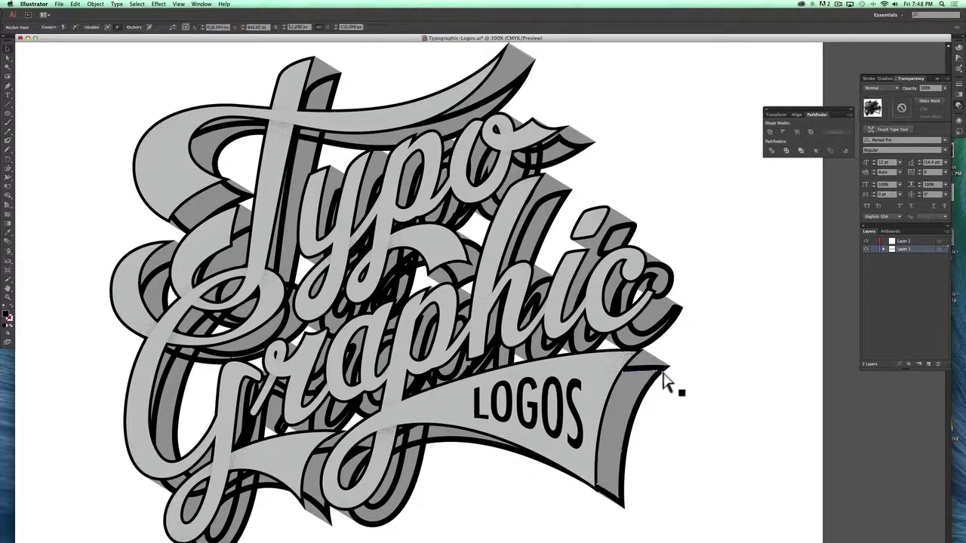
Step: Delete the inner shapes at the banner's right end and the T's left curl with Direct Selection to fill them solid black
click(661, 372)
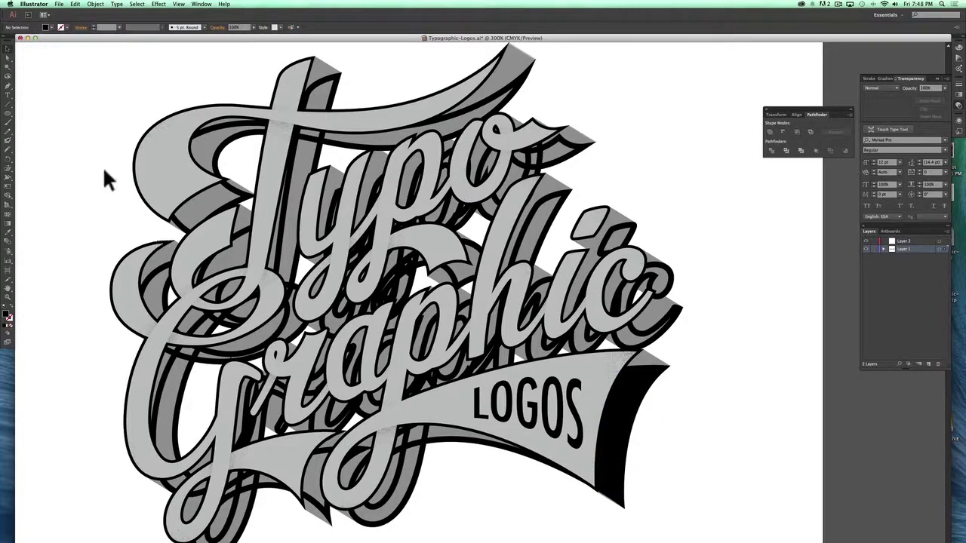
click(8, 58)
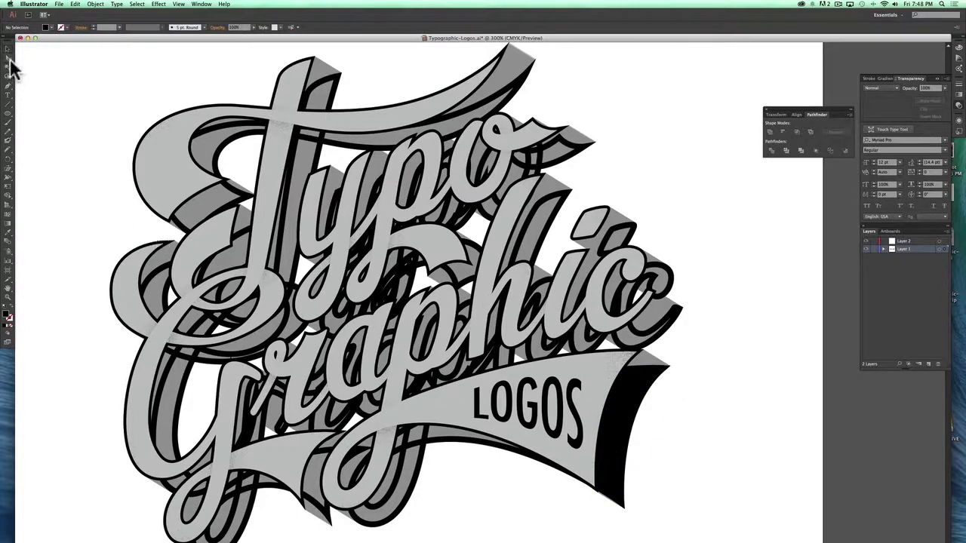
click(230, 195)
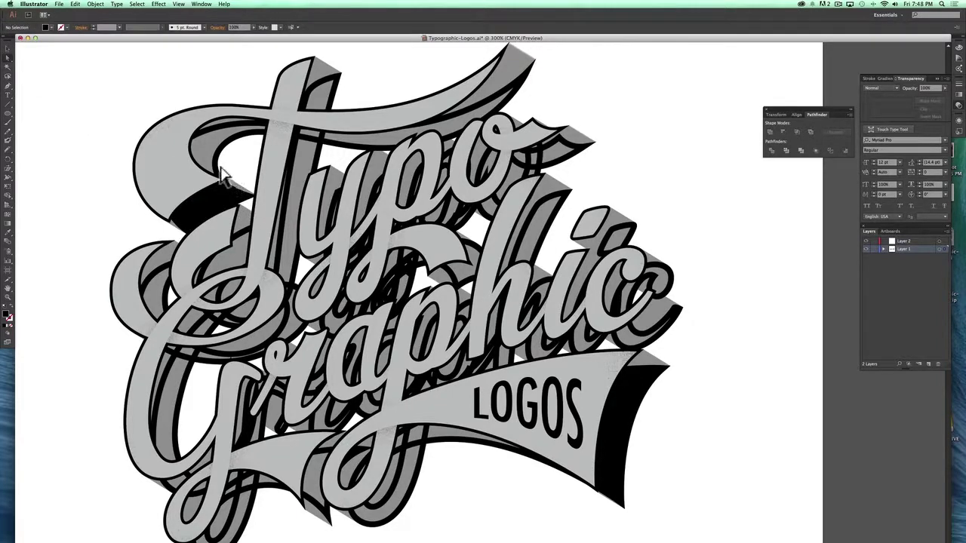
click(217, 143)
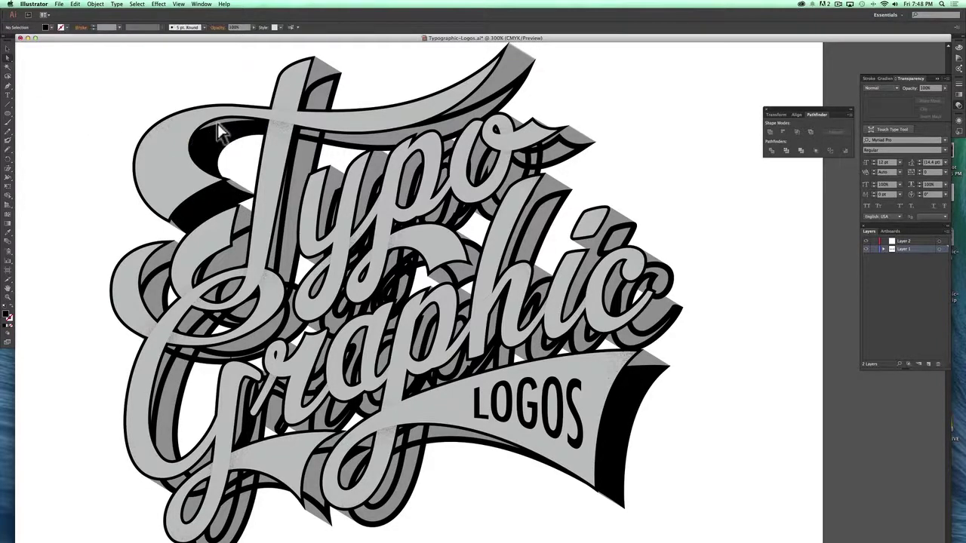
key(Delete)
Step: Delete the inner shapes along the T's crossbar and stem and in the p of "Typo" to make their shadows solid black
click(334, 139)
click(335, 144)
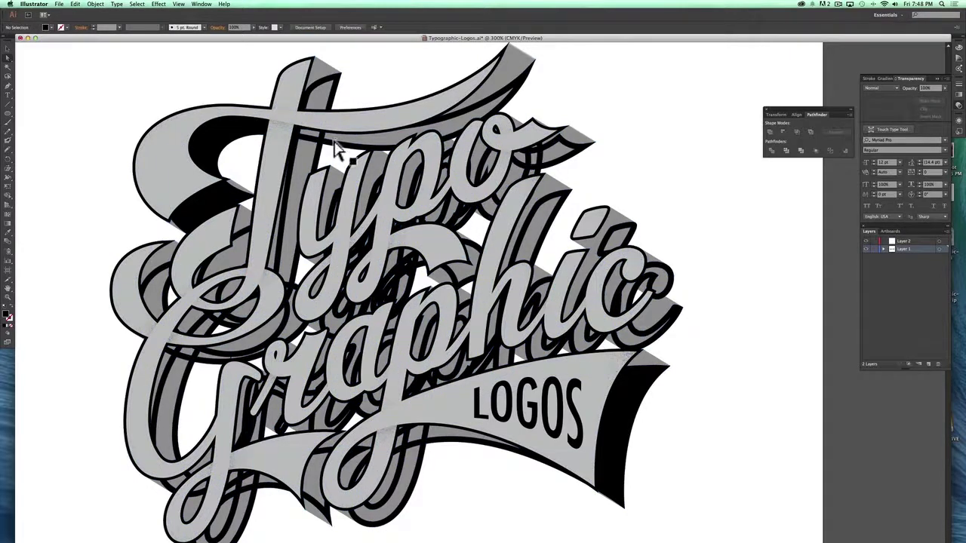
click(320, 135)
click(320, 135)
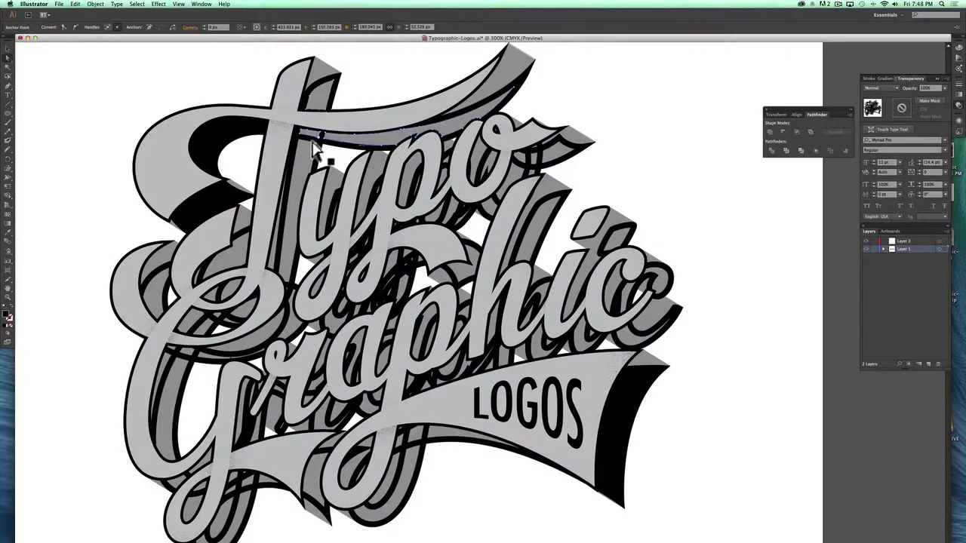
shift+click(279, 231)
key(Delete)
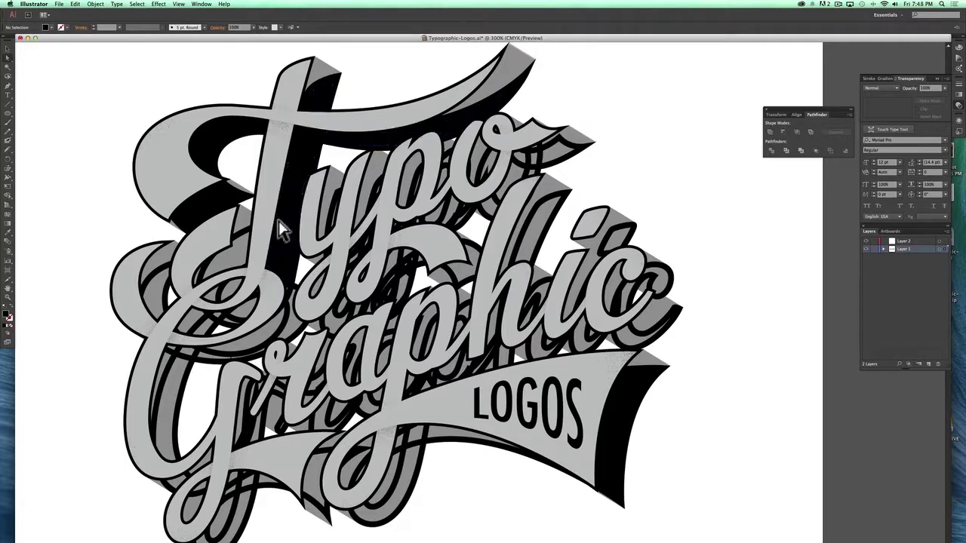
click(401, 188)
key(Delete)
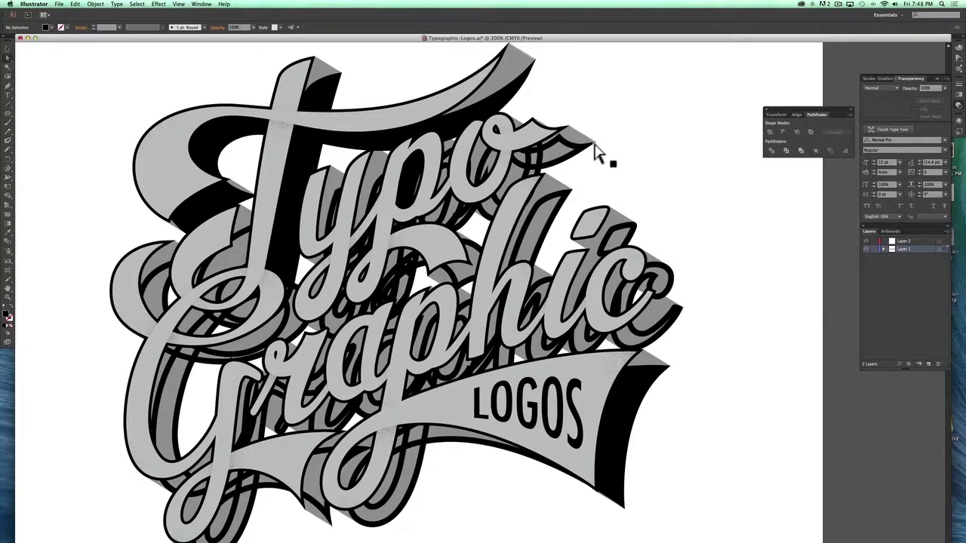
Step: Delete the inner pieces in the shadow beneath the swash of the o in "Typo" to fill it black
click(565, 160)
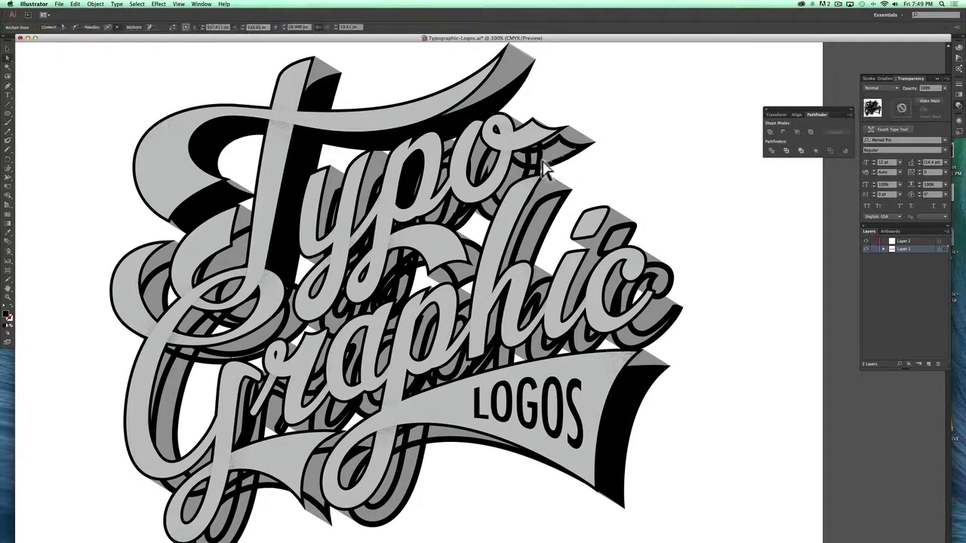
key(Delete)
key(Delete)
click(520, 165)
key(Delete)
key(Delete)
click(524, 172)
key(Delete)
key(Delete)
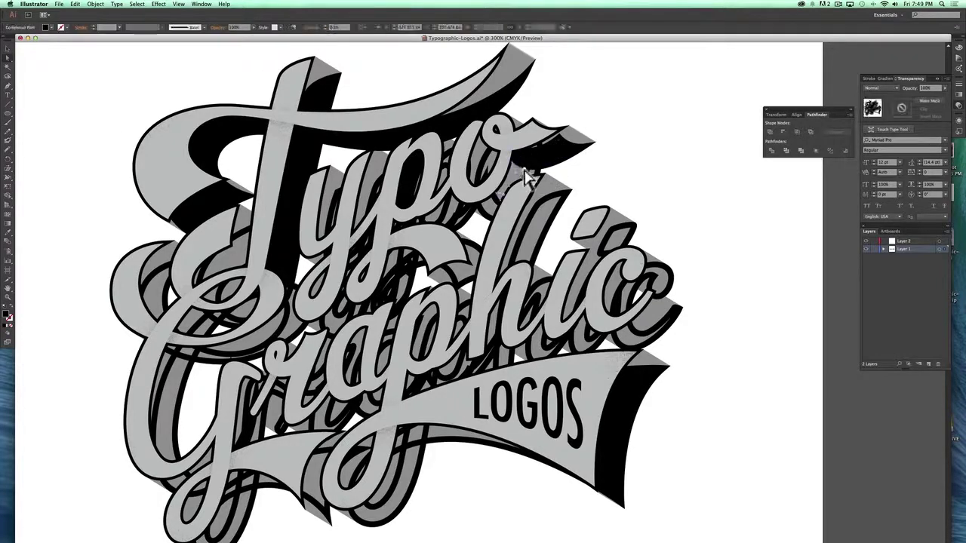
Step: Delete the remaining inner pieces inside and below the o and beside the p of "Typo" to fill their shadows black
click(489, 215)
key(Delete)
key(Delete)
click(482, 166)
key(Delete)
key(Delete)
click(480, 169)
key(Delete)
key(Delete)
click(450, 169)
key(Delete)
key(Delete)
click(449, 164)
key(Delete)
key(Delete)
Step: Delete the inner shapes between the y and p of "Typo" and beneath the p's bowl to fill the shadows black
click(366, 243)
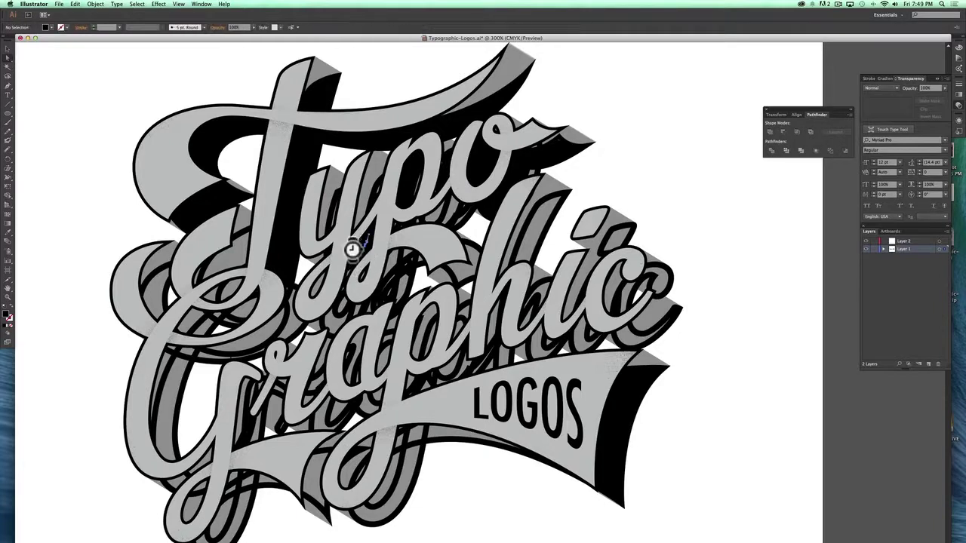
key(Delete)
key(Delete)
click(444, 224)
key(Delete)
key(Delete)
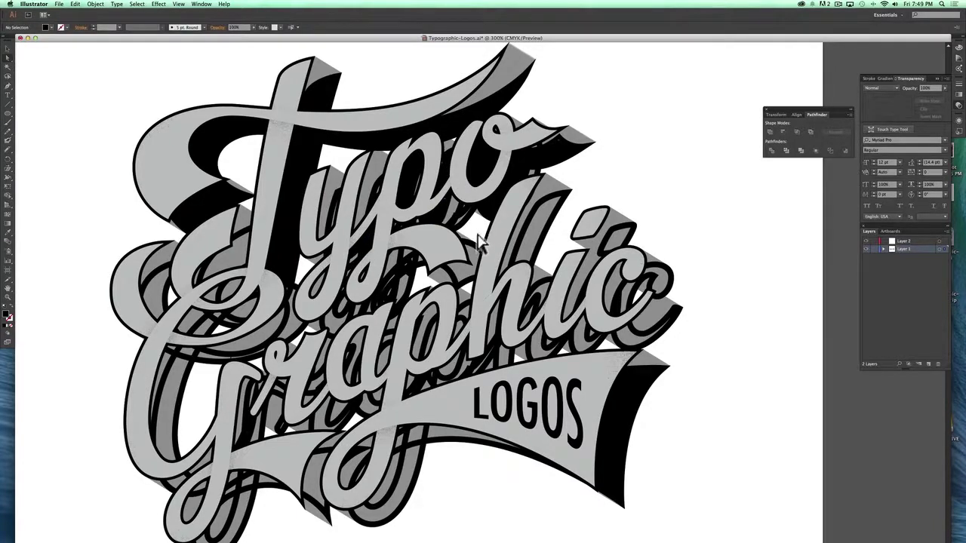
Step: Delete the inner pieces between the descender of the p in "Typo" and the letters a and p of "Graphic"
click(404, 287)
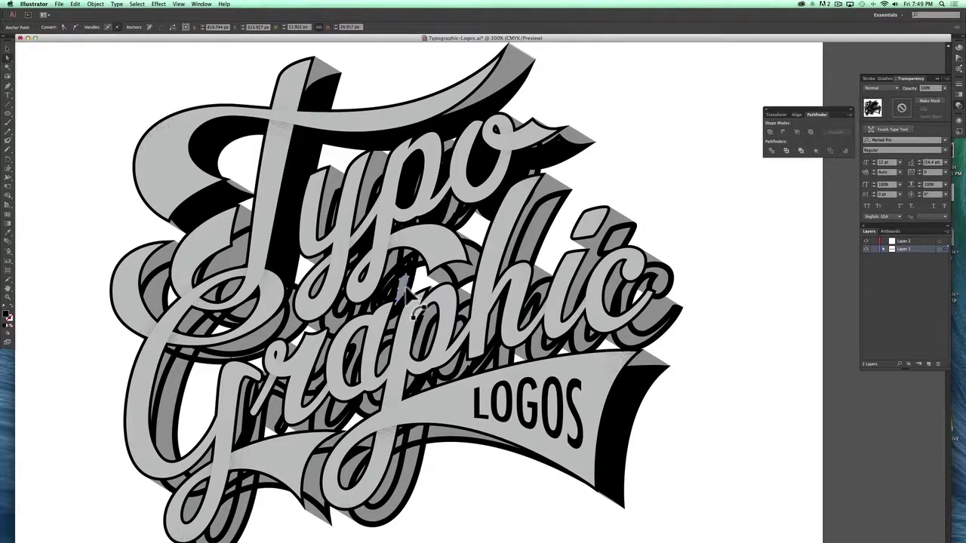
key(Delete)
click(390, 289)
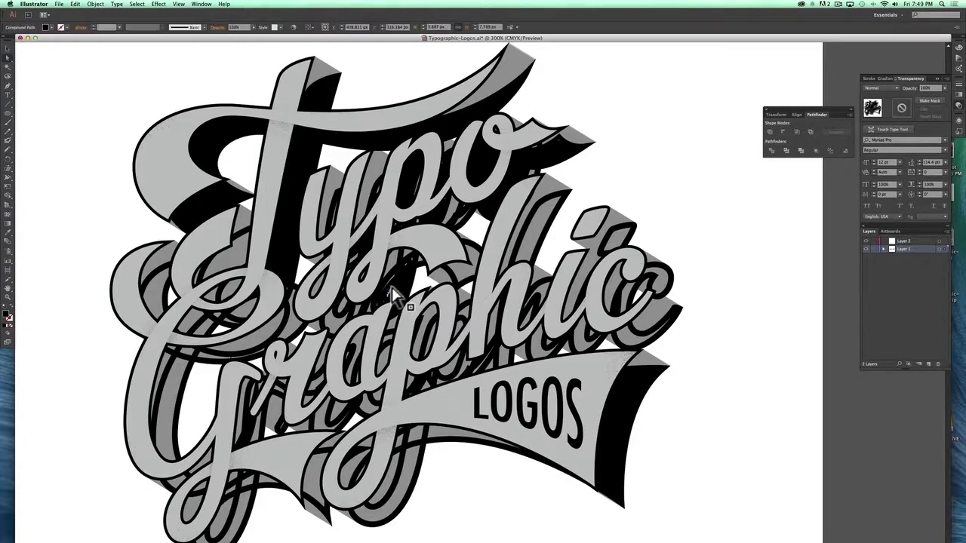
key(Delete)
click(398, 264)
key(Delete)
click(410, 261)
key(Delete)
key(Delete)
Step: Delete the inner shape between the G's upper loop and the y of "Typo" to make that shadow solid black
click(292, 323)
click(293, 327)
click(291, 316)
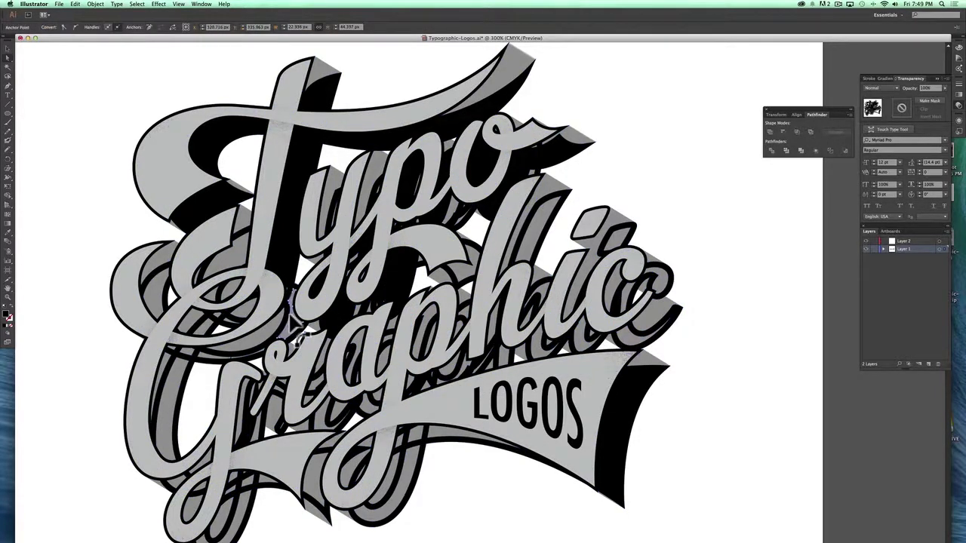
key(Delete)
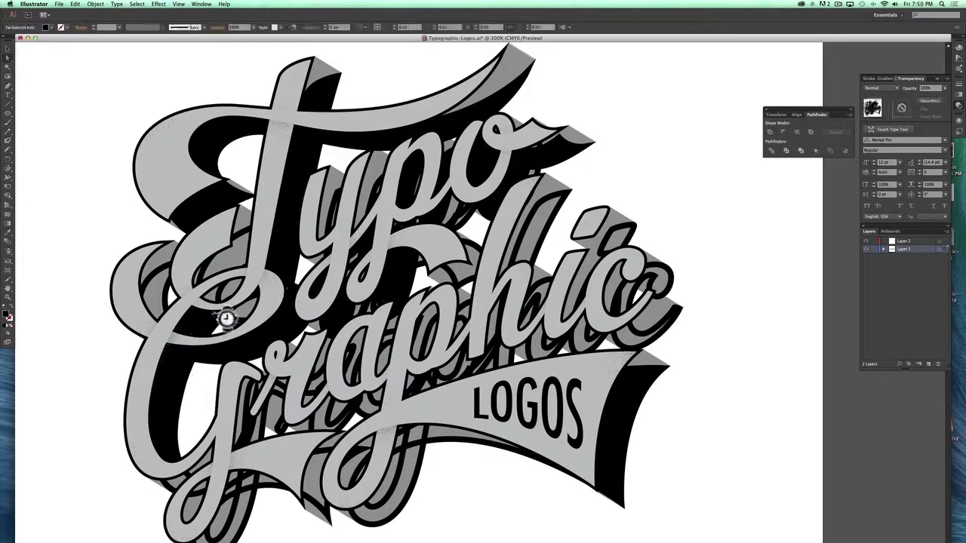
Step: Delete the inner shapes in the shadow around the G's lower loop to fill it solid black
click(199, 492)
click(203, 498)
key(Delete)
click(243, 489)
key(Delete)
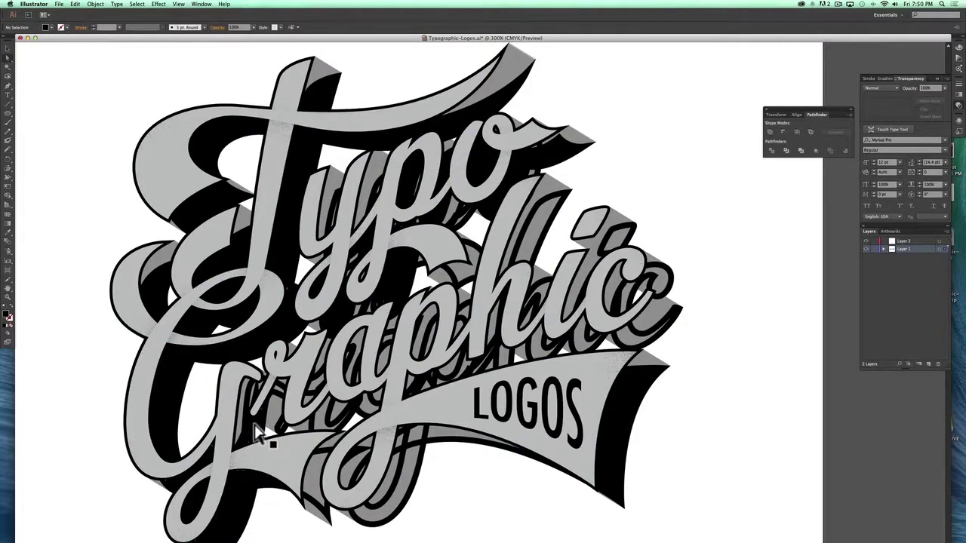
Step: Delete the inner shapes below the o of "Typo" and around the p, h and r of "Graphic" to blacken their shadows
click(456, 258)
key(Delete)
key(Delete)
click(457, 217)
key(Delete)
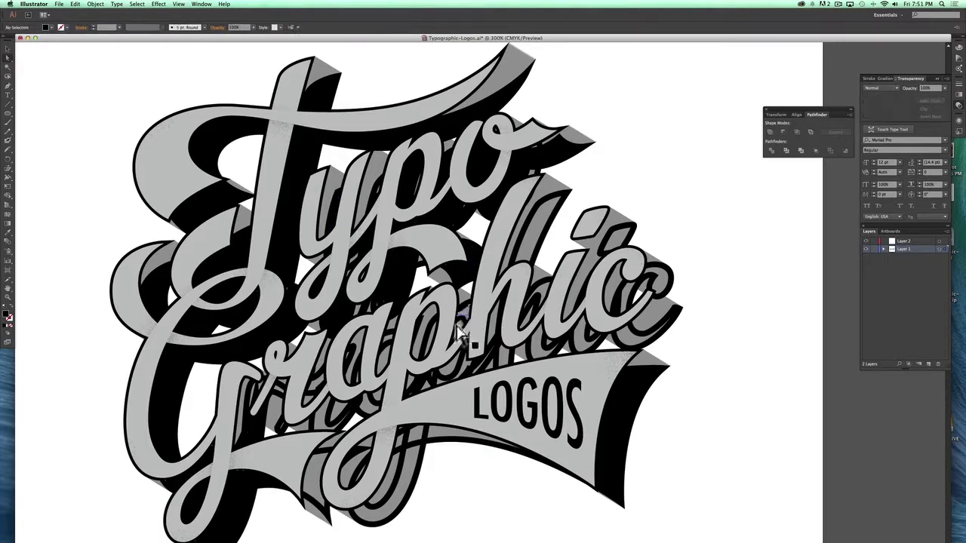
key(Delete)
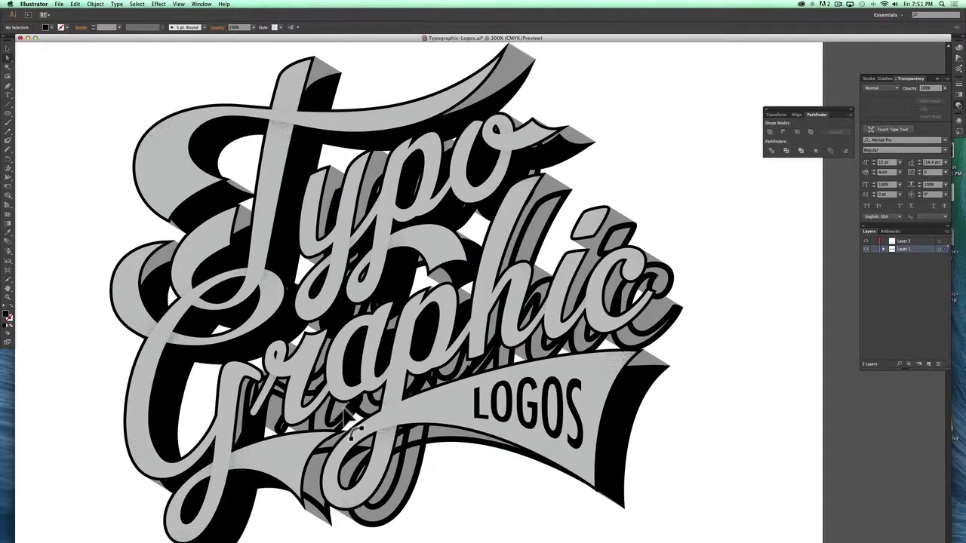
click(276, 397)
key(Delete)
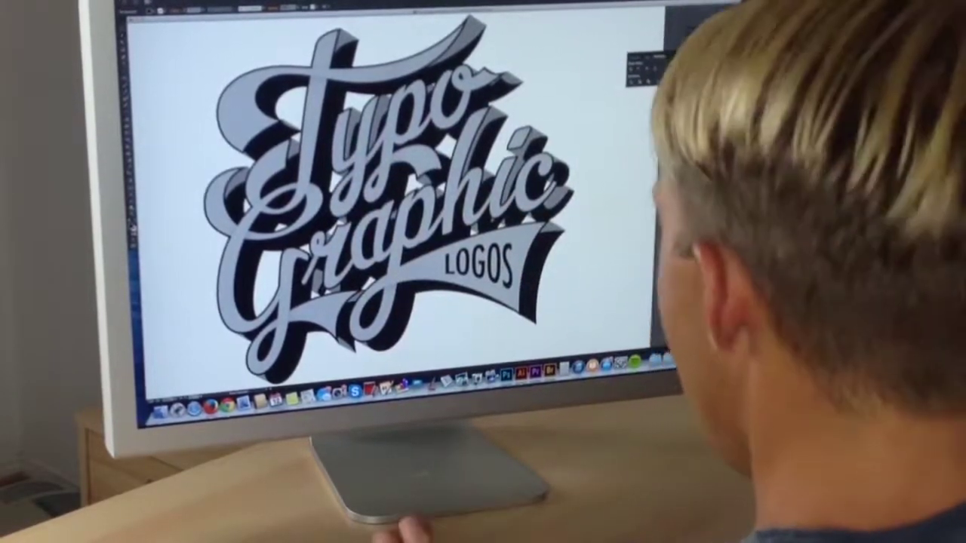
click(186, 2)
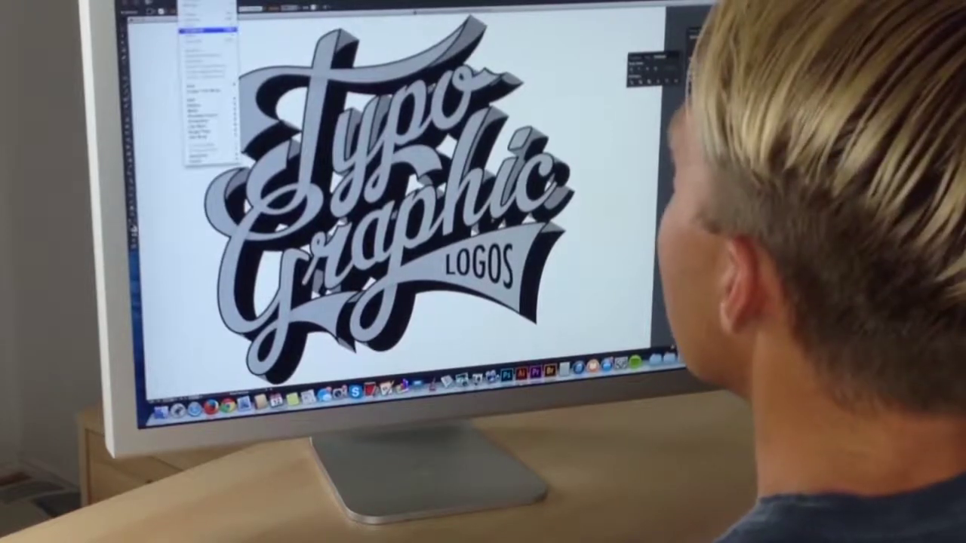
click(193, 31)
click(188, 32)
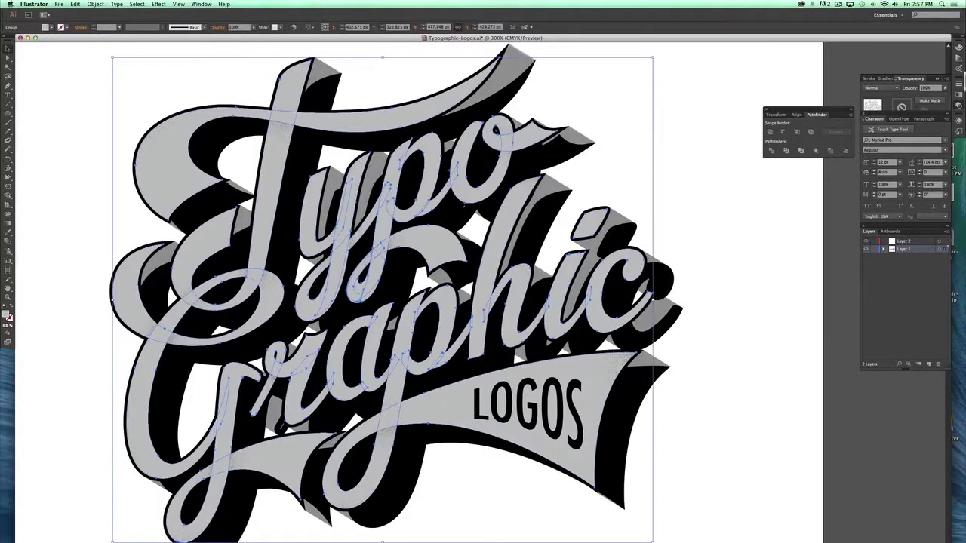
Step: Switch the color sliders to CMYK and fill the lettering's gray faces with teal
click(958, 53)
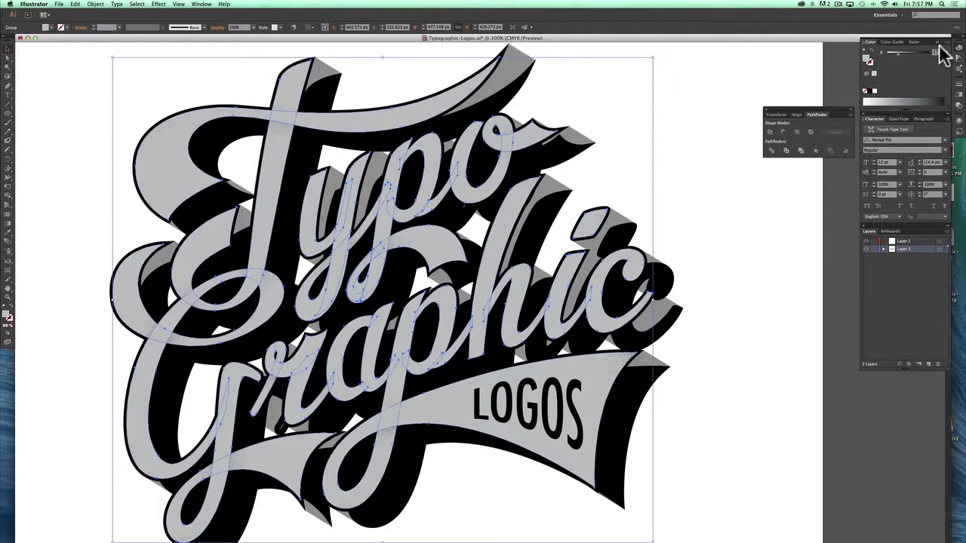
click(947, 43)
click(928, 75)
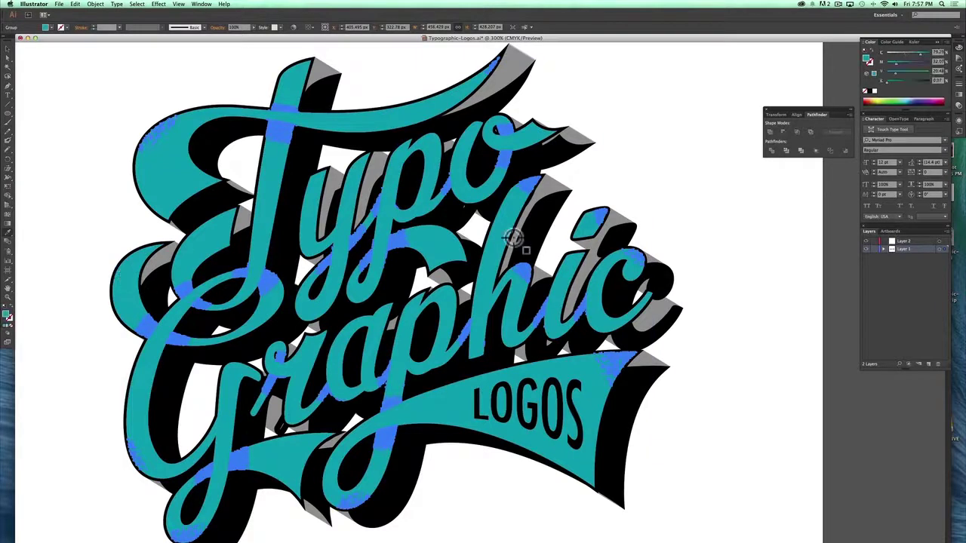
Step: Switch the color sliders to HSB and darken the speckled texture's teal to a brightness of about 46
click(945, 44)
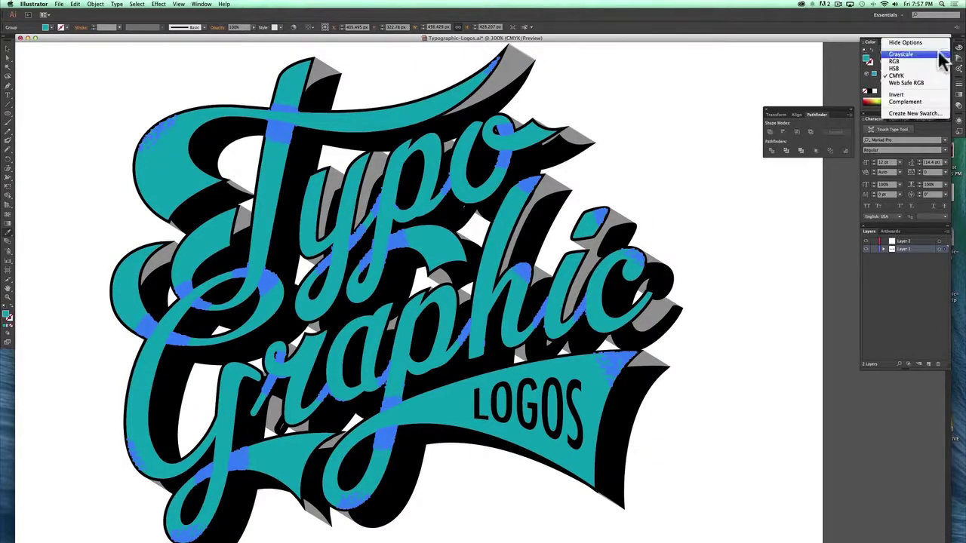
click(919, 75)
drag(907, 77, 903, 76)
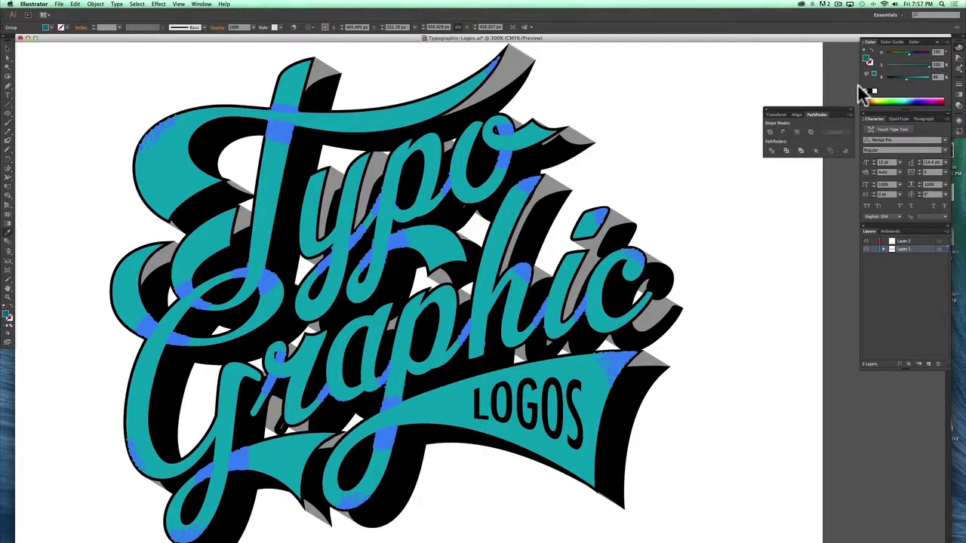
click(670, 106)
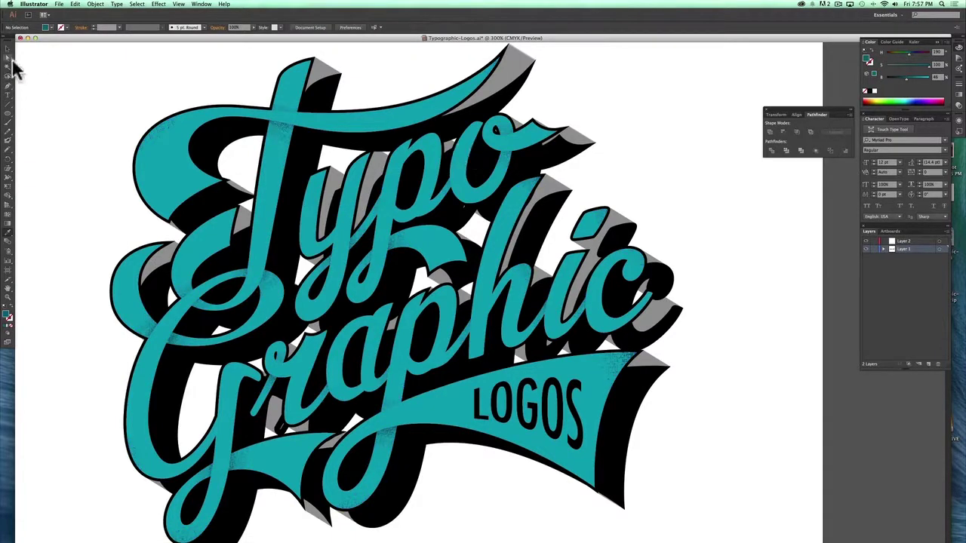
Step: Select the teal lettering faces and the speckled texture in turn to check their fill colors
click(168, 152)
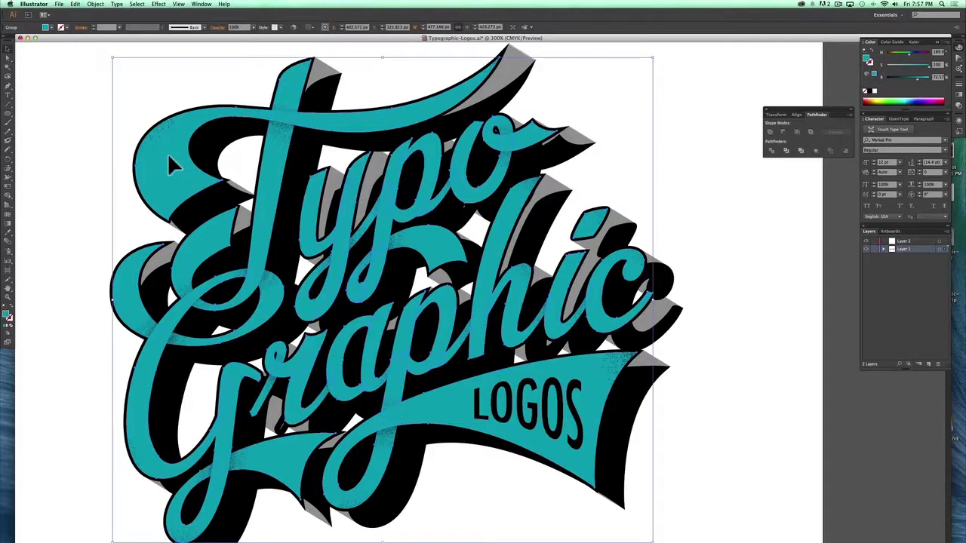
key(super+shift+a)
click(165, 129)
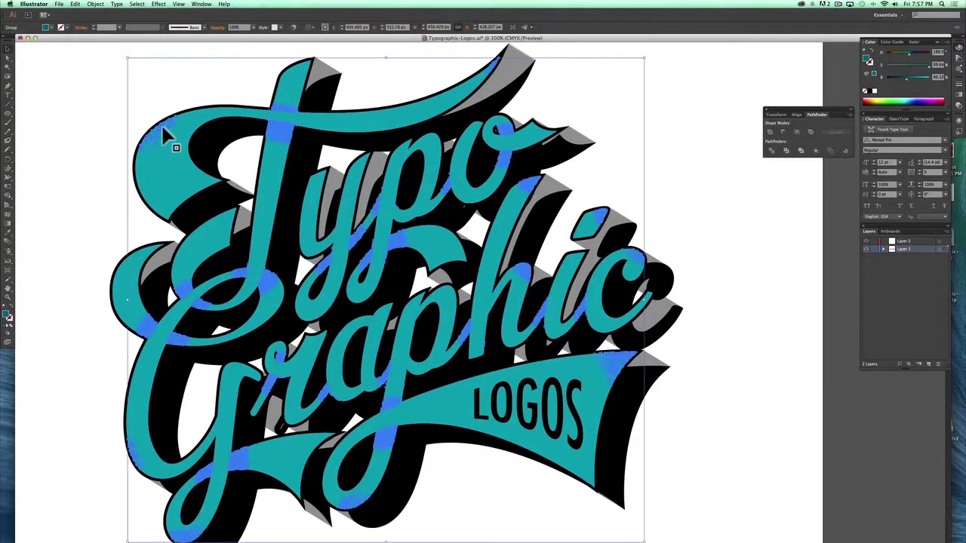
key(super+shift+a)
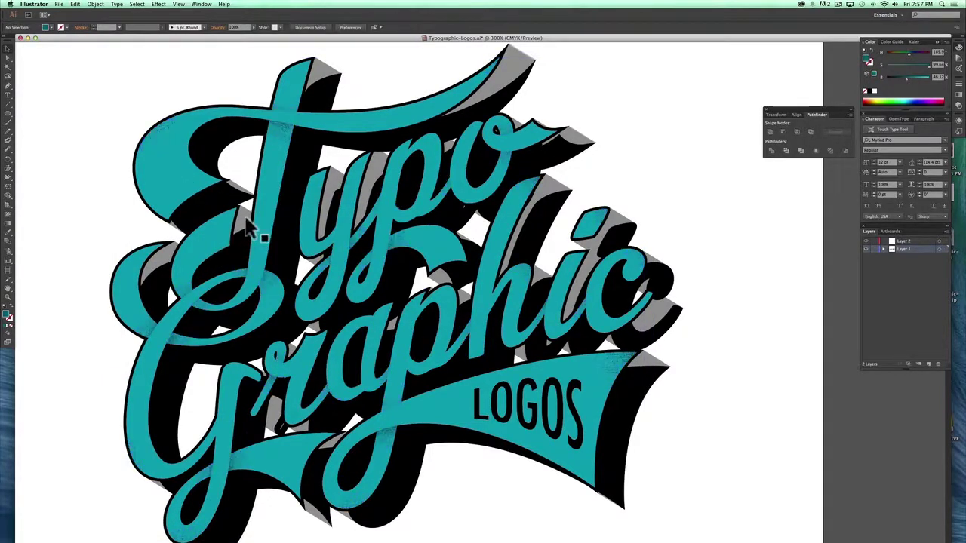
Step: Try moving the gray shadow blend out from behind the lettering
click(249, 228)
drag(249, 228, 106, 173)
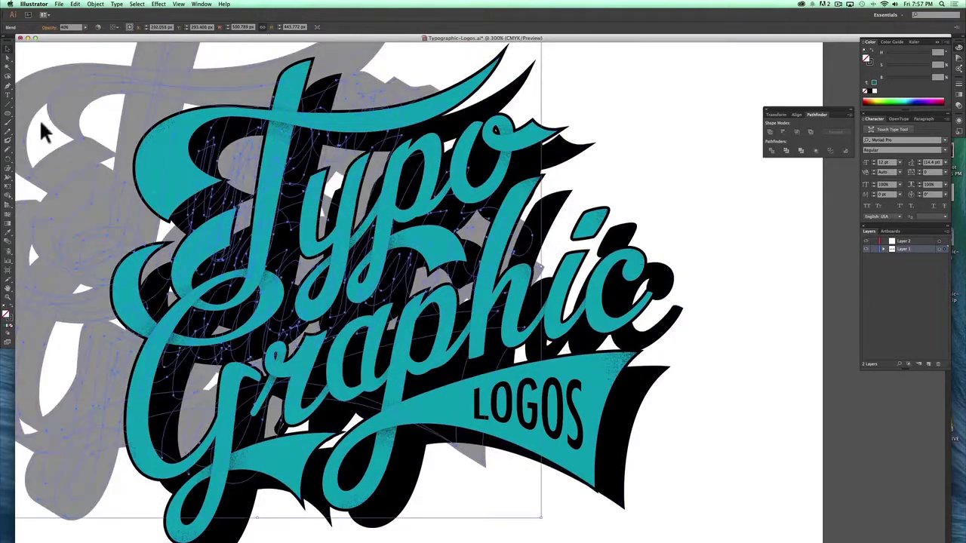
key(a)
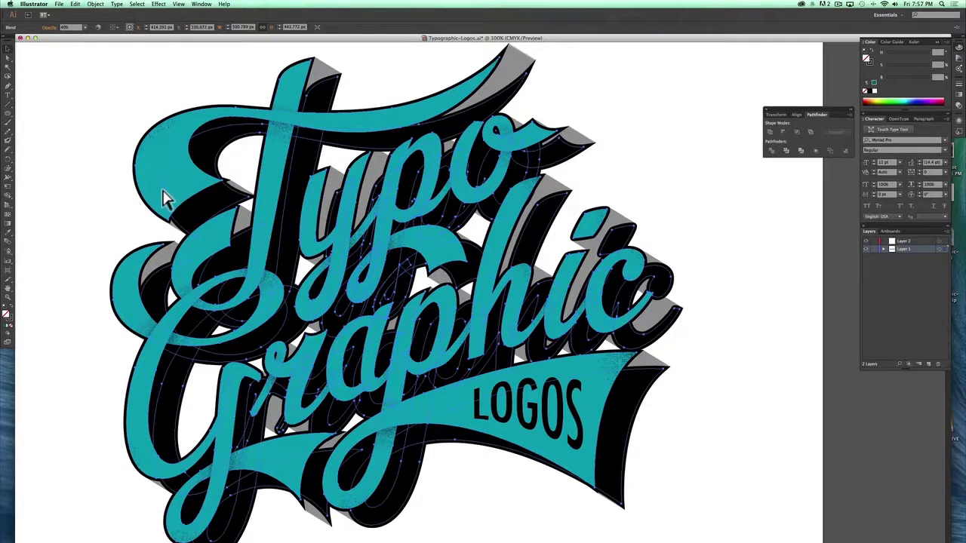
key(super+shift+a)
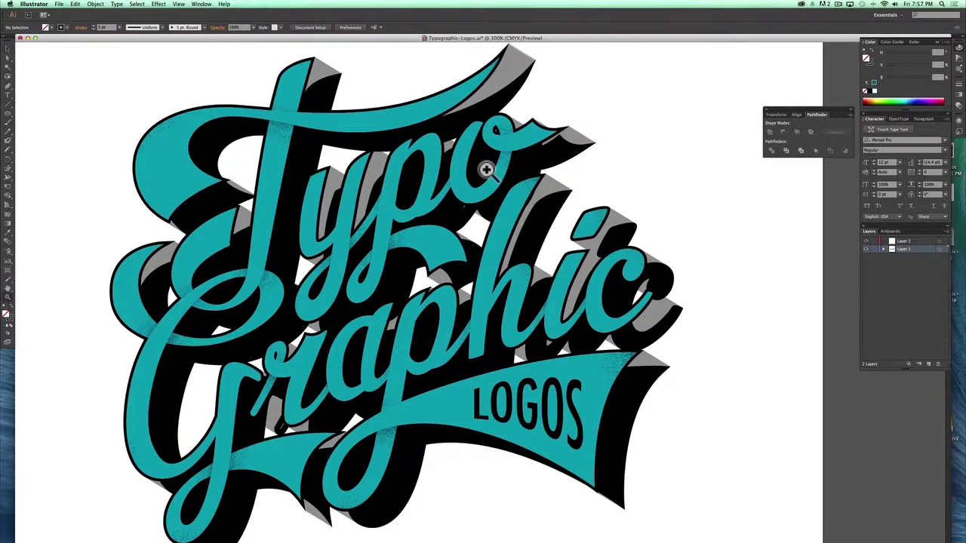
Step: Draw a straight Pen line along the jagged gray edge at the T crossbar's tip with a 0.25 pt stroke
scroll(470, 241, up, 5)
drag(403, 131, 526, 233)
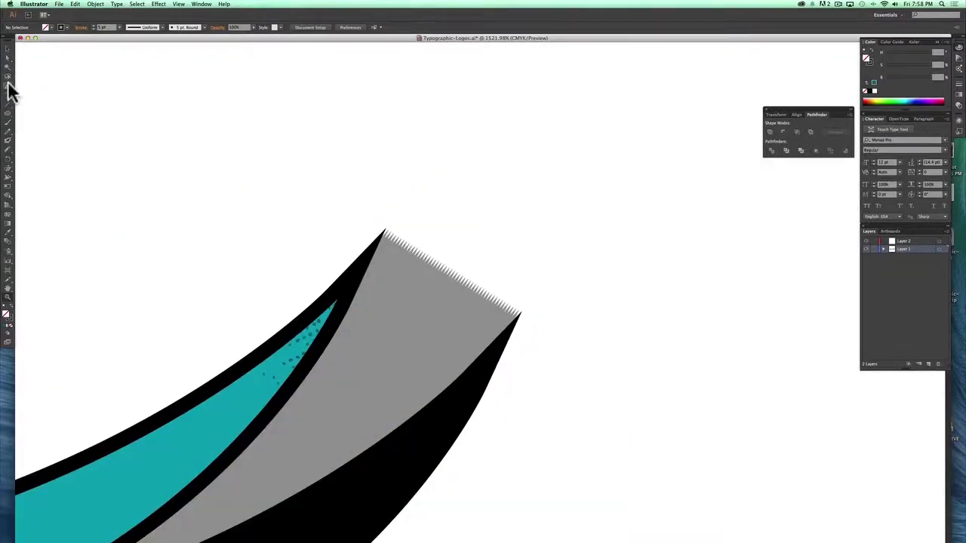
click(385, 230)
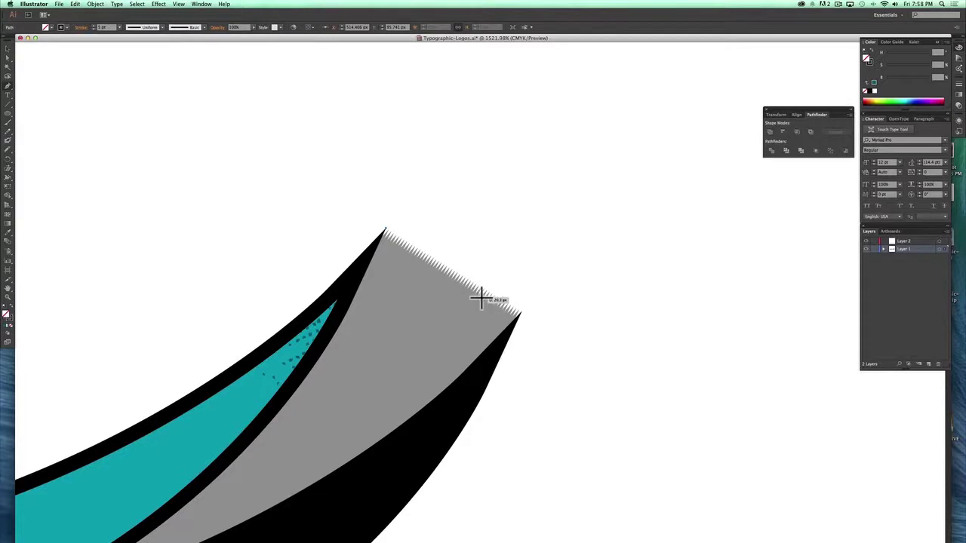
drag(513, 309, 520, 309)
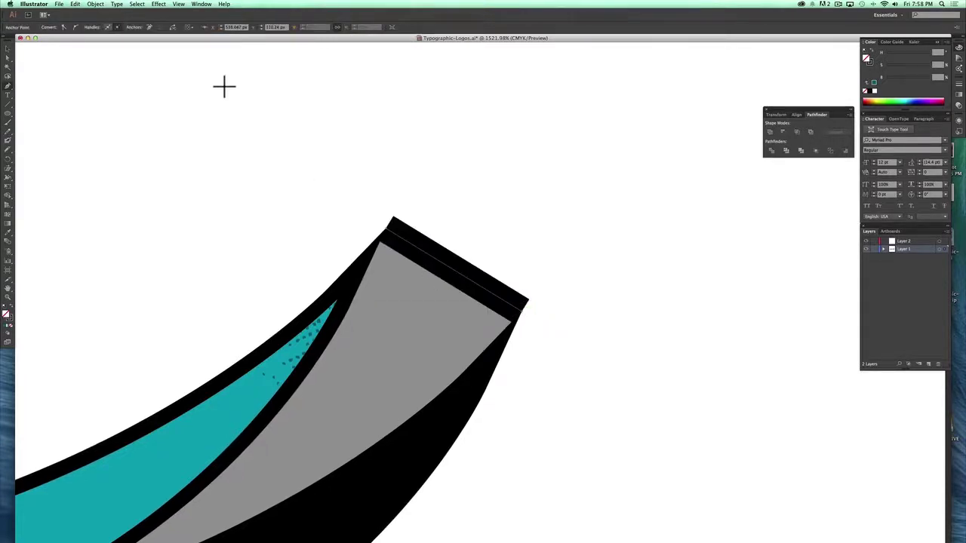
click(961, 87)
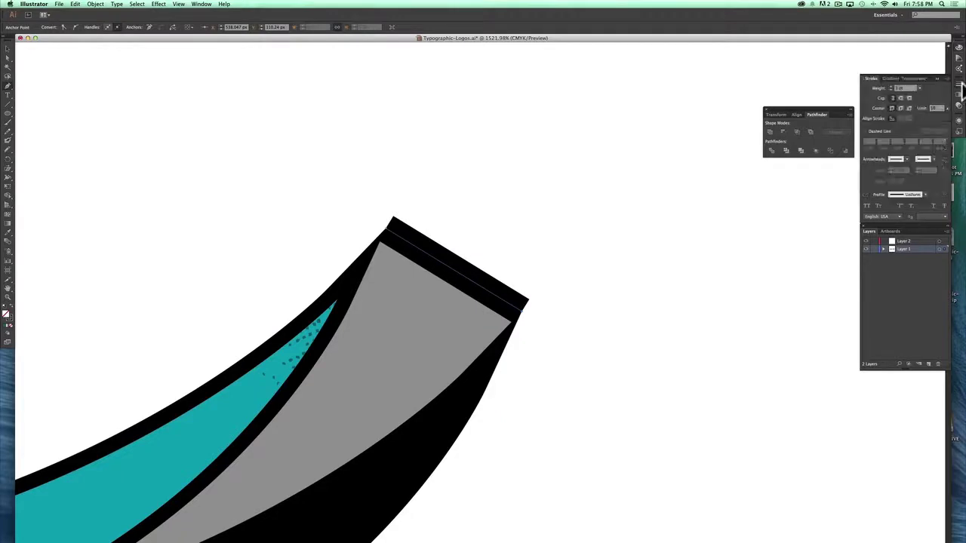
click(919, 89)
click(926, 99)
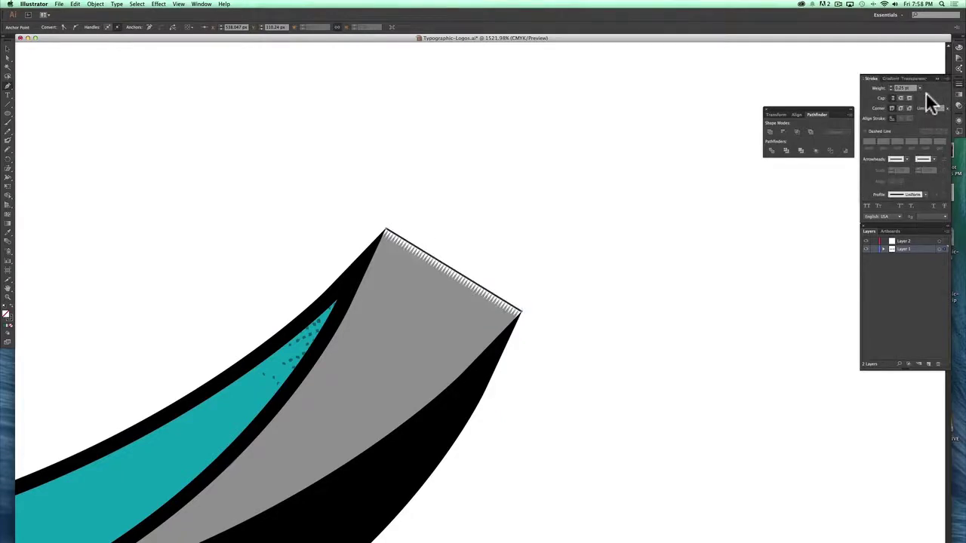
Step: Build a closed strip over the jagged edge from an inward copy of the line, filled solid black without a stroke
key(v)
drag(518, 313, 511, 324)
key(p)
click(515, 323)
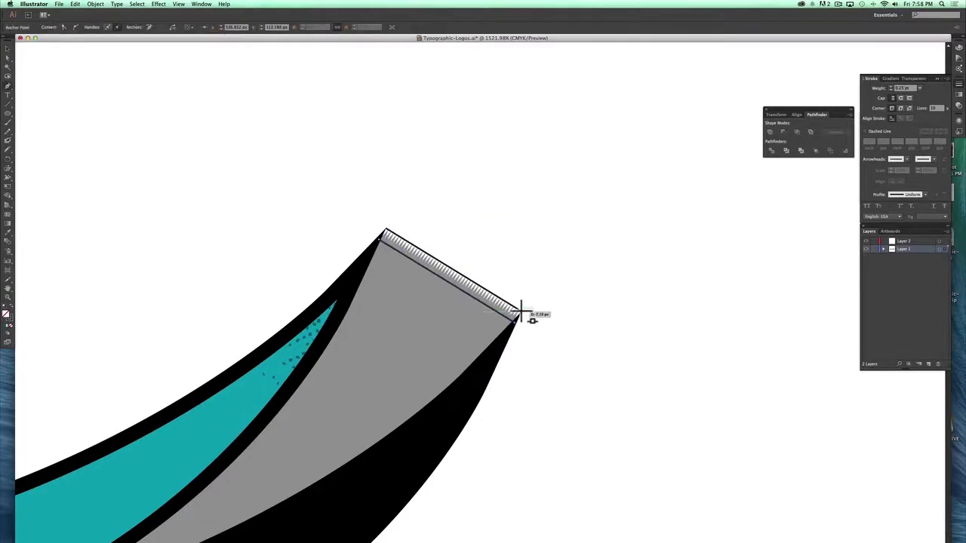
click(386, 228)
click(379, 239)
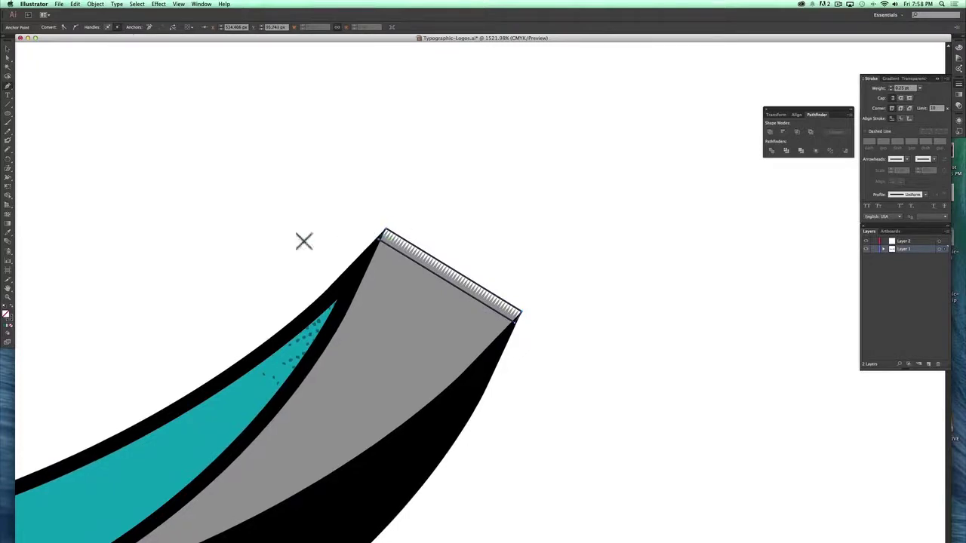
click(8, 314)
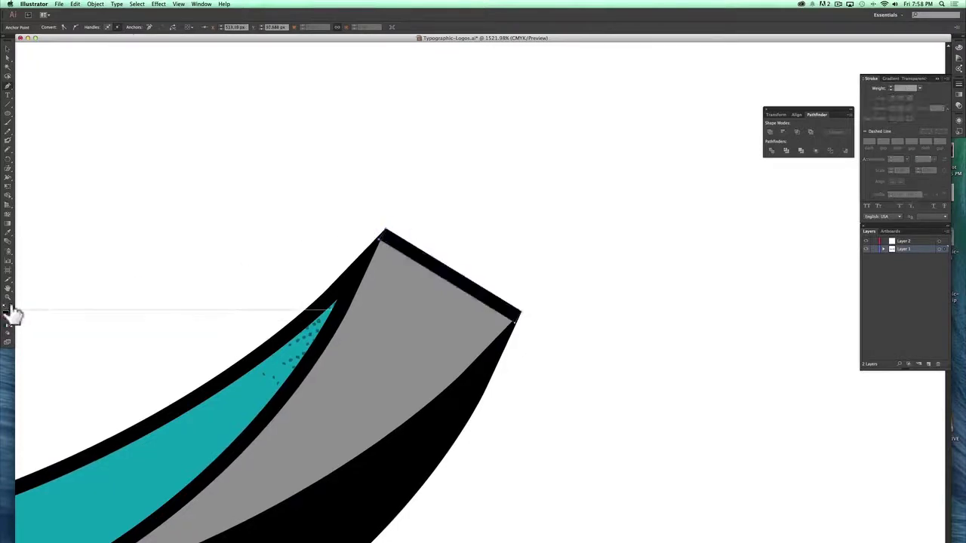
key(super+shift+a)
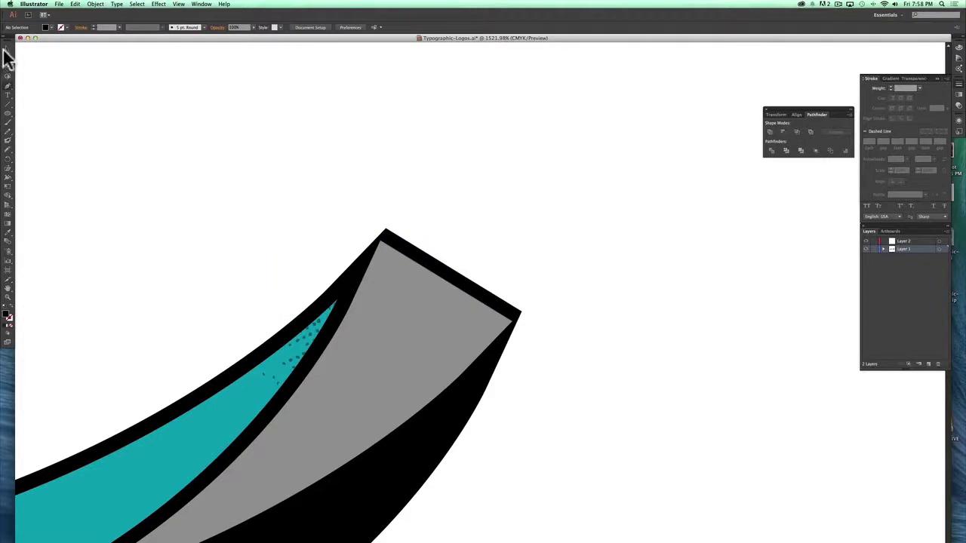
Step: Isolate the black strip to inspect it, and try moving it off the crossbar's edge
click(8, 48)
double_click(483, 300)
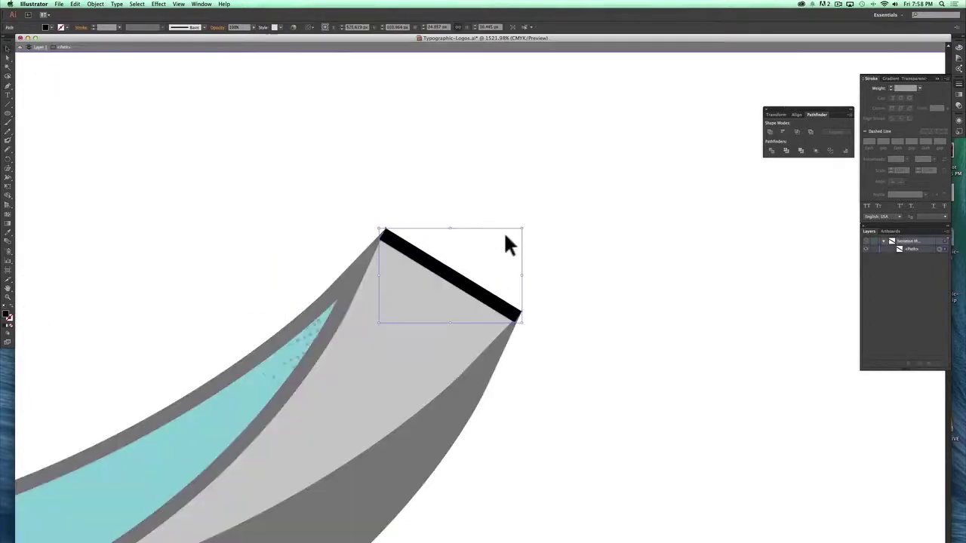
double_click(561, 198)
drag(485, 300, 470, 212)
key(super+z)
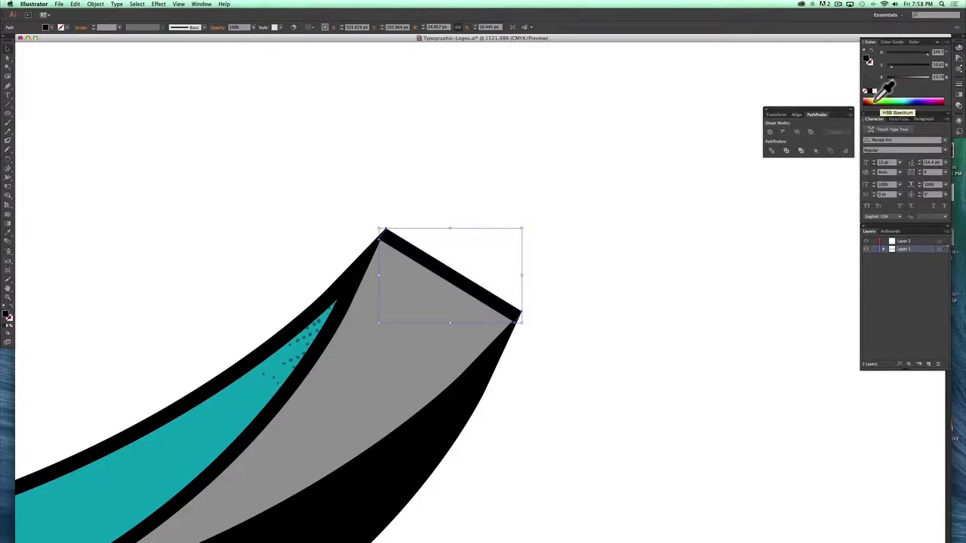
Step: Fill the strip at the crossbar's tip with orange
click(872, 100)
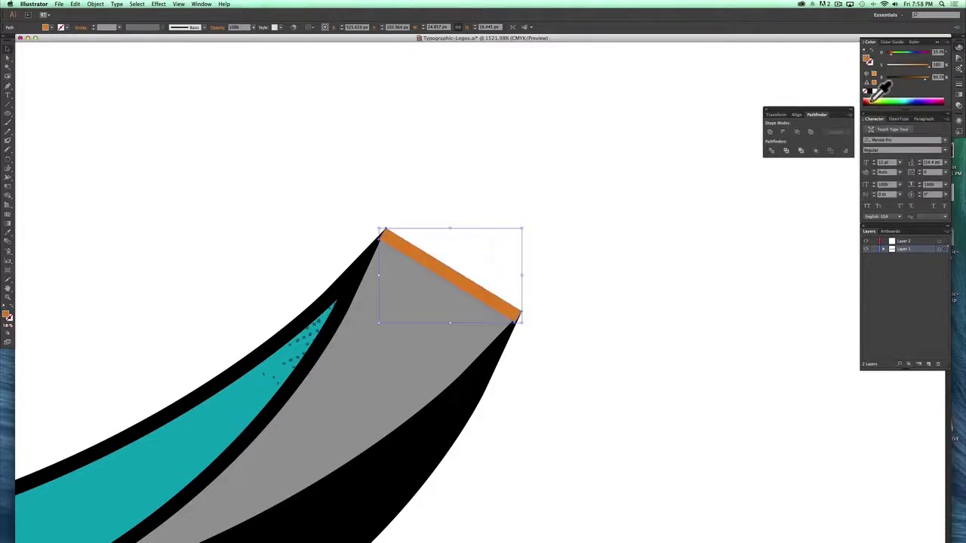
Step: Copy the orange strip from the T crossbar's tip onto the jagged edge at the end of the o's exit stroke
click(580, 310)
click(9, 303)
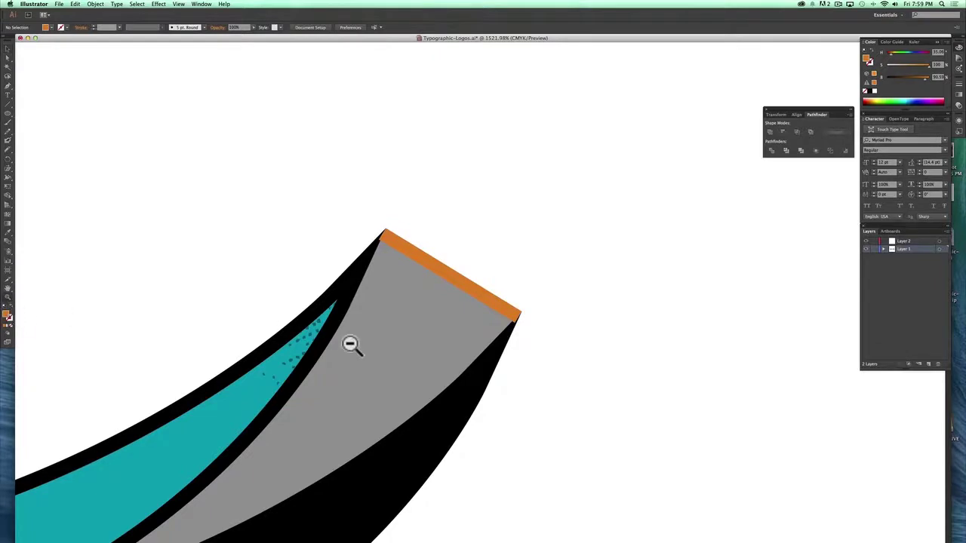
alt+click(362, 354)
alt+click(542, 377)
key(space)
drag(513, 307, 427, 206)
key(v)
click(537, 143)
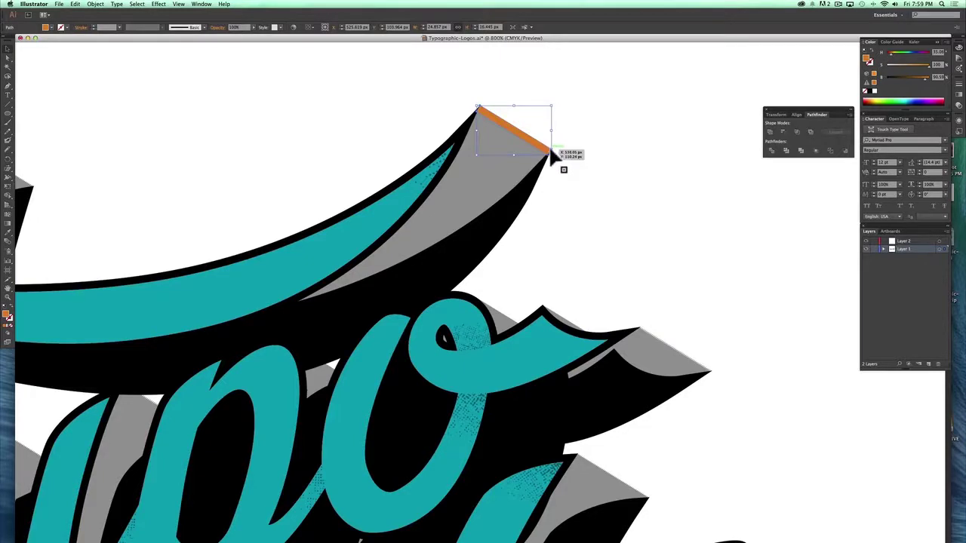
drag(551, 155, 712, 372)
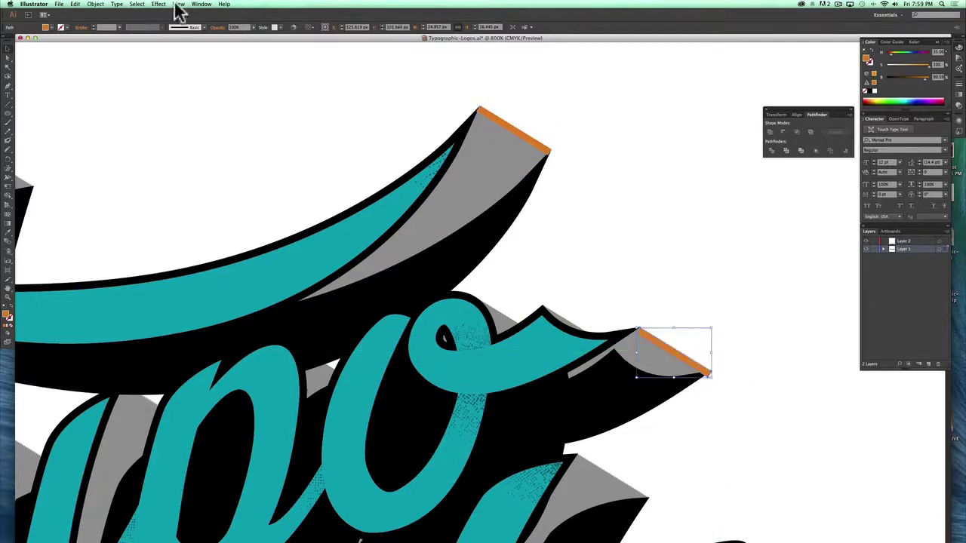
Step: Move the copied strip slightly outward so it sits exactly over the jagged edge of the o's exit stroke
drag(668, 415, 468, 243)
key(super+shift+a)
click(464, 170)
double_click(486, 303)
drag(483, 348, 459, 308)
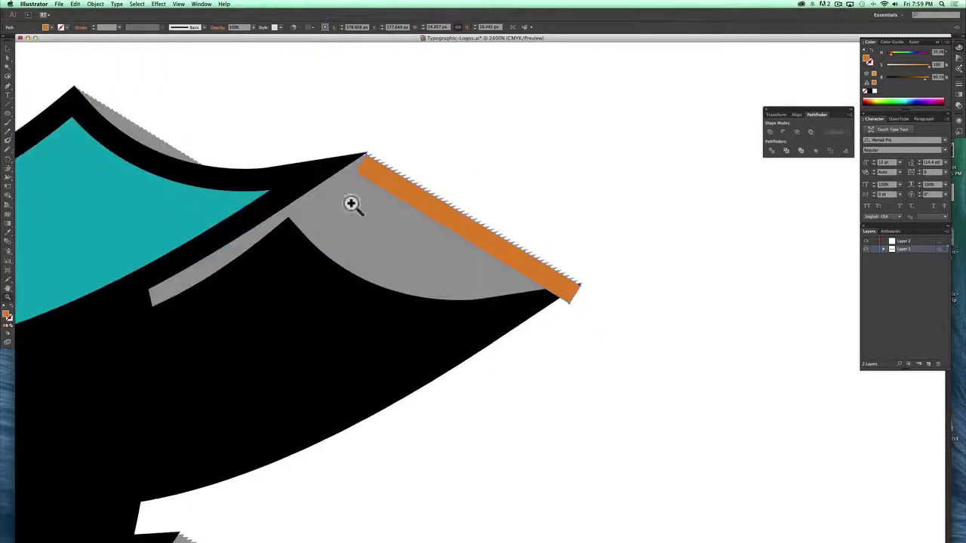
click(8, 58)
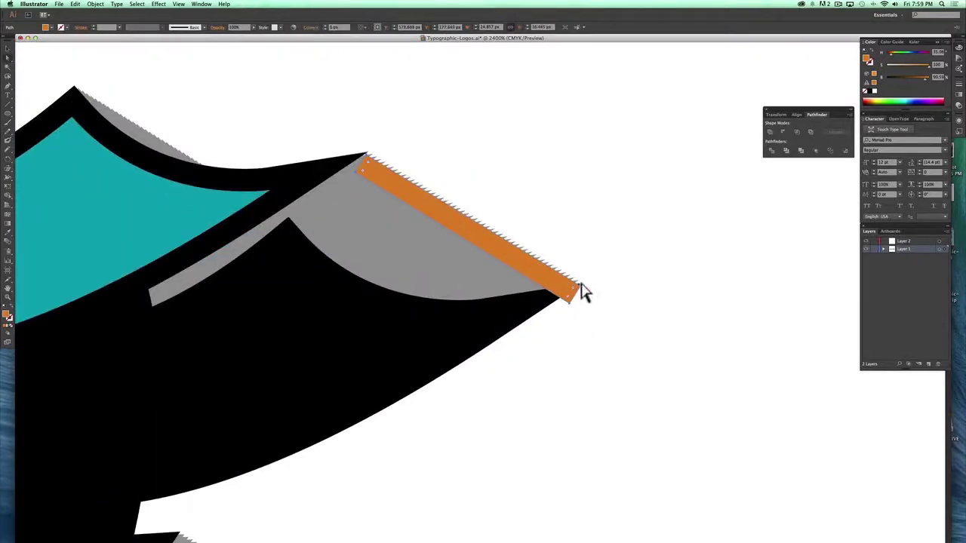
drag(579, 283, 582, 281)
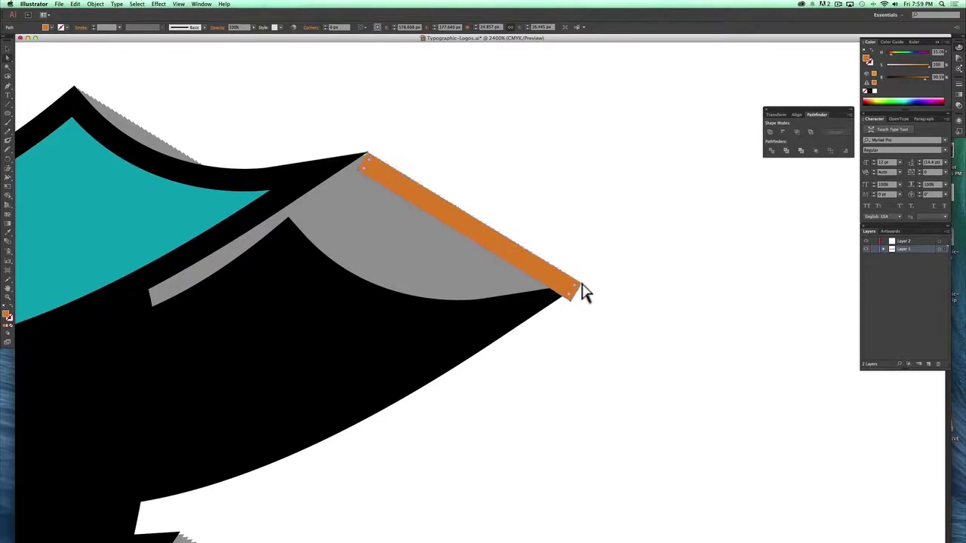
key(super+shift+a)
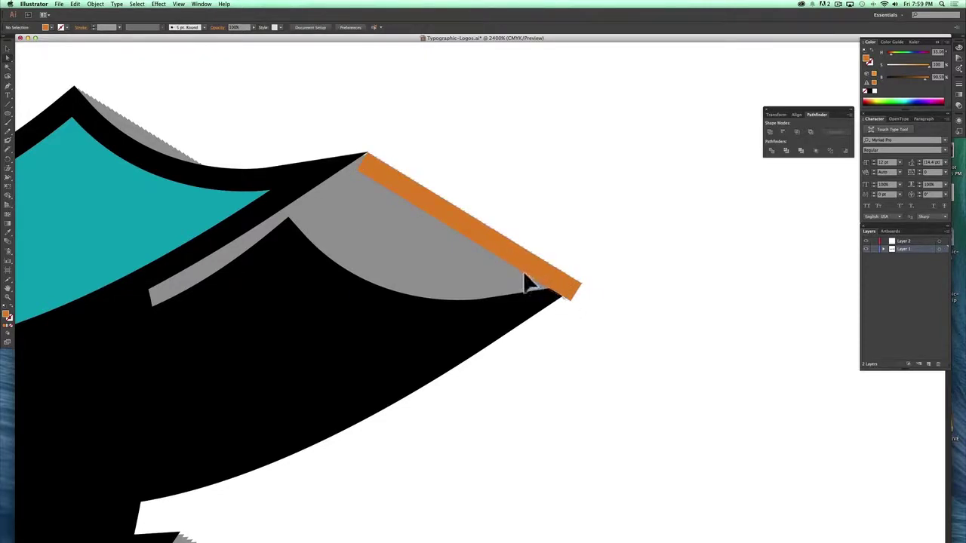
Step: Shift the inner edge of the strip on the o's exit stroke so its ends follow the adjoining black outlines
click(519, 281)
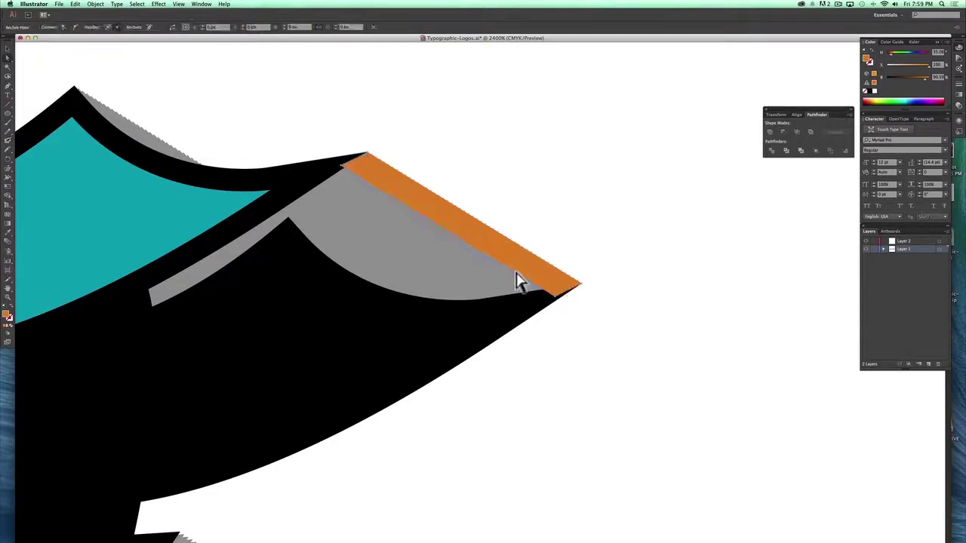
drag(397, 145, 602, 166)
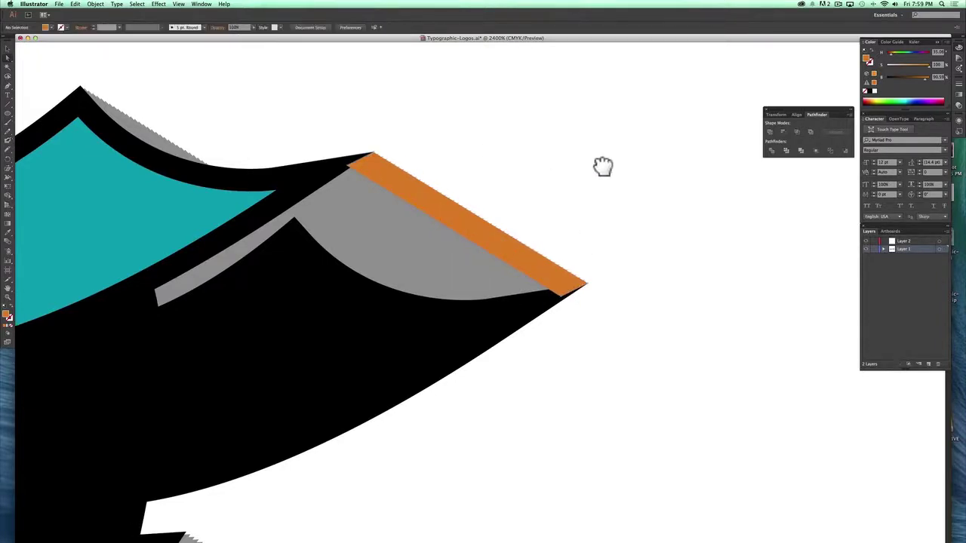
drag(384, 144, 444, 204)
Step: Place the strip at the o's pointed peak and shift its inner edge so the upper end meets the black outline
click(645, 234)
drag(646, 235, 352, 171)
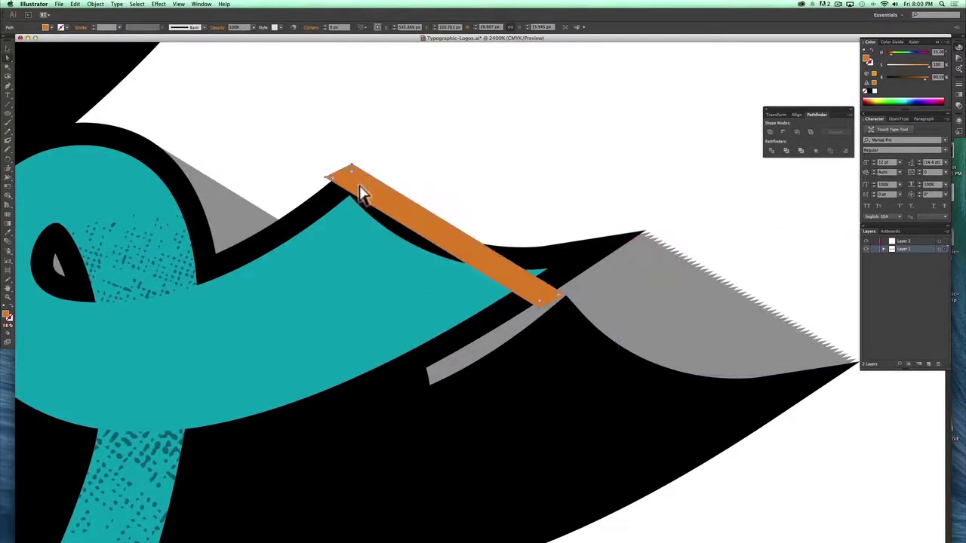
key(super+shift+a)
drag(360, 205, 378, 218)
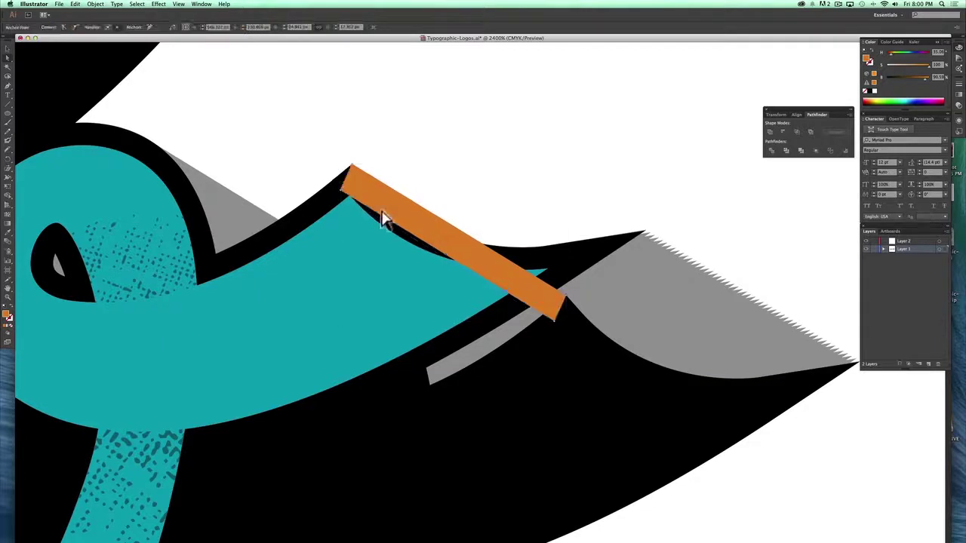
Step: Copy the peak's strip back onto the exit stroke's jagged edge and slant its inner edge to match the outlines
click(357, 175)
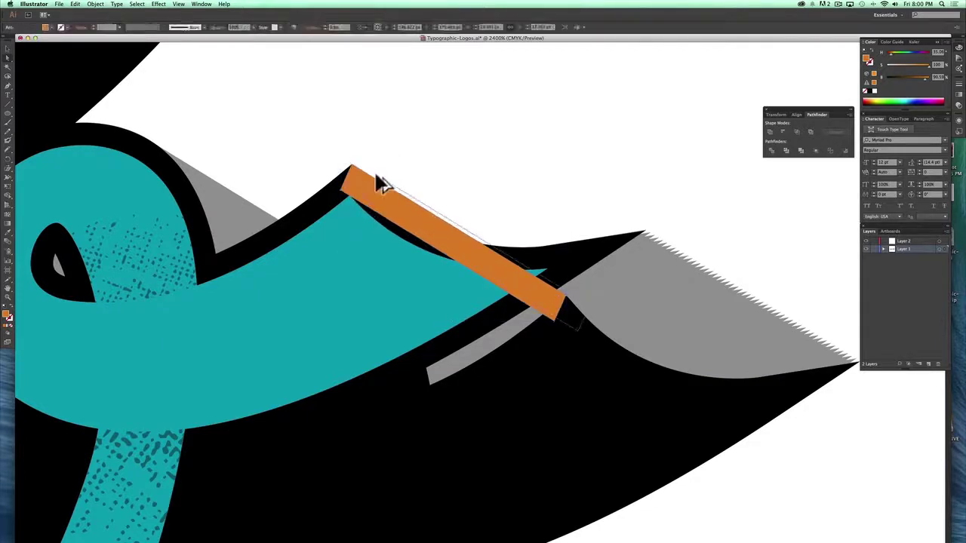
click(651, 239)
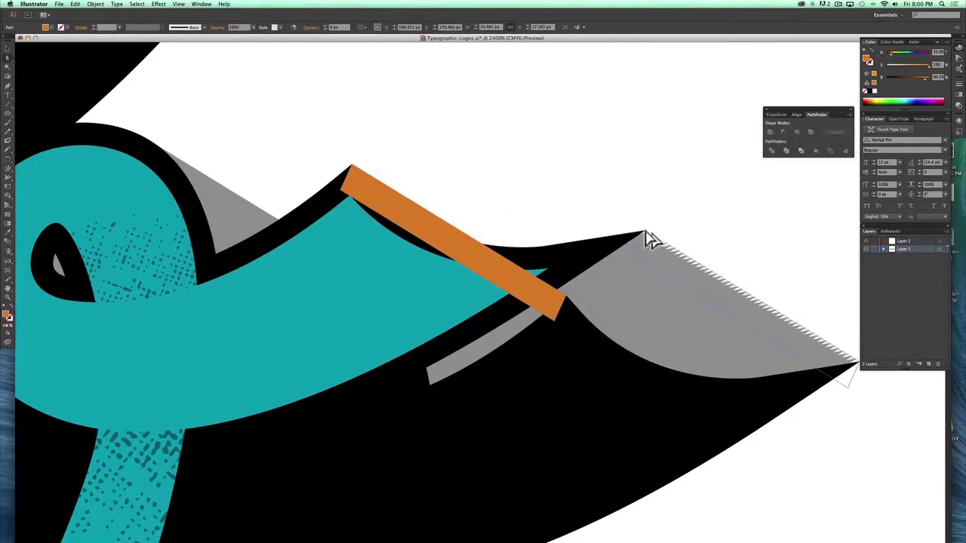
drag(646, 232, 646, 232)
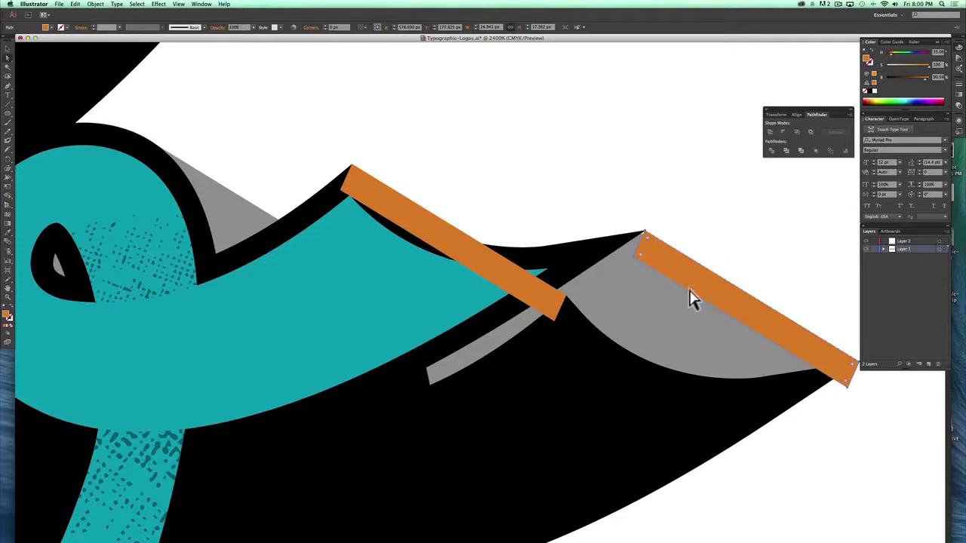
key(super+shift+a)
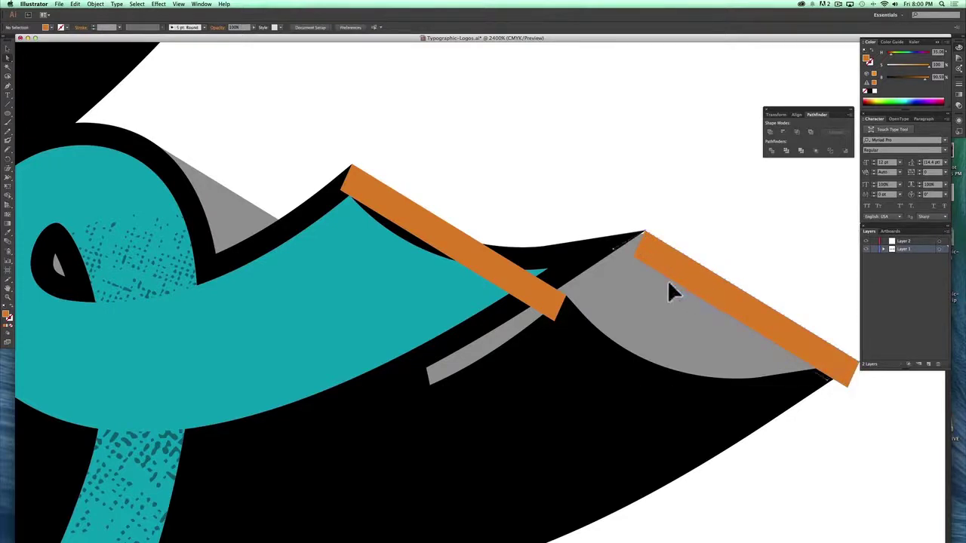
drag(668, 282, 669, 282)
Step: Copy an orange strip onto the jagged gray edge beside the loop at the top of the o
drag(445, 108, 572, 180)
click(509, 270)
drag(480, 243, 283, 217)
scroll(409, 370, down, 1)
scroll(423, 366, up, 8)
key(super+shift+a)
key(z)
alt+click(487, 419)
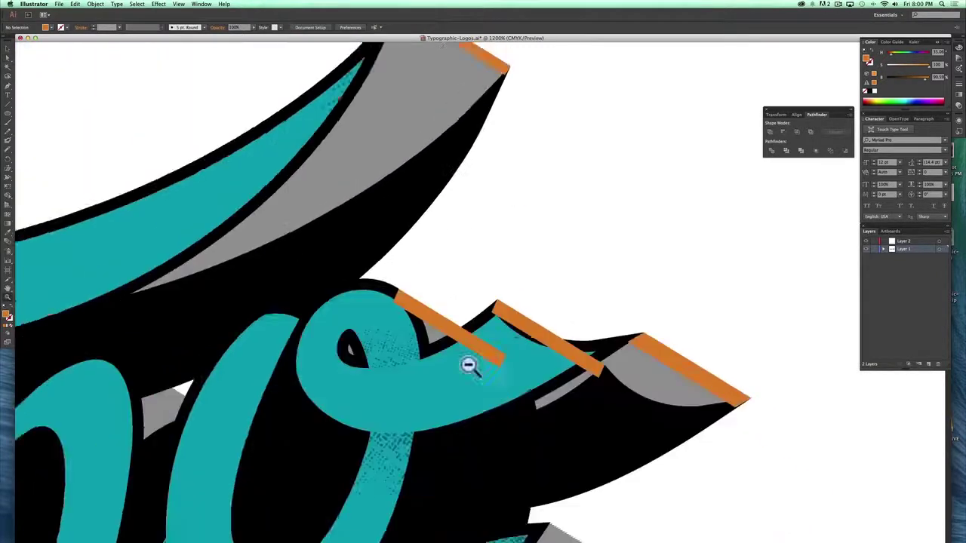
Step: Copy and fit orange strips over the remaining jagged edges across Typo and Graphic, including the swash tip and the G's bottom loop
drag(470, 364, 338, 155)
click(8, 57)
drag(600, 185, 494, 388)
click(8, 297)
click(498, 376)
drag(300, 192, 322, 171)
drag(625, 345, 490, 254)
drag(189, 83, 535, 332)
drag(532, 331, 692, 348)
key(z)
alt+click(483, 377)
drag(483, 378, 336, 163)
click(8, 50)
drag(558, 138, 174, 433)
drag(273, 239, 268, 56)
drag(219, 279, 754, 223)
drag(585, 189, 120, 199)
drag(295, 240, 272, 385)
drag(355, 420, 500, 483)
key(z)
alt+click(431, 419)
alt+click(431, 419)
click(434, 424)
drag(677, 209, 633, 430)
drag(271, 378, 273, 379)
drag(239, 304, 499, 291)
drag(503, 352, 311, 372)
drag(198, 335, 432, 329)
drag(544, 366, 308, 111)
drag(197, 41, 437, 287)
drag(501, 326, 411, 336)
drag(411, 336, 401, 291)
drag(280, 454, 495, 101)
drag(591, 151, 544, 288)
drag(497, 272, 551, 168)
drag(462, 188, 524, 350)
drag(596, 317, 473, 183)
drag(481, 134, 297, 207)
drag(473, 198, 514, 60)
drag(387, 104, 299, 461)
drag(299, 461, 160, 527)
drag(68, 282, 510, 363)
drag(838, 187, 427, 242)
drag(386, 204, 496, 225)
drag(497, 225, 218, 357)
drag(207, 425, 373, 212)
mouse_move(382, 139)
mouse_down()
mouse_move(376, 153)
mouse_move(386, 138)
mouse_up()
drag(391, 234, 375, 152)
drag(411, 81, 752, 436)
drag(758, 381, 391, 272)
drag(357, 308, 432, 335)
drag(442, 338, 549, 272)
drag(482, 364, 397, 489)
drag(418, 498, 414, 472)
drag(415, 472, 517, 477)
drag(517, 477, 774, 531)
drag(202, 413, 452, 200)
drag(590, 210, 165, 447)
drag(510, 447, 384, 260)
drag(519, 63, 671, 433)
drag(591, 381, 658, 391)
drag(682, 385, 646, 359)
drag(787, 450, 752, 422)
drag(595, 423, 604, 319)
drag(686, 291, 164, 423)
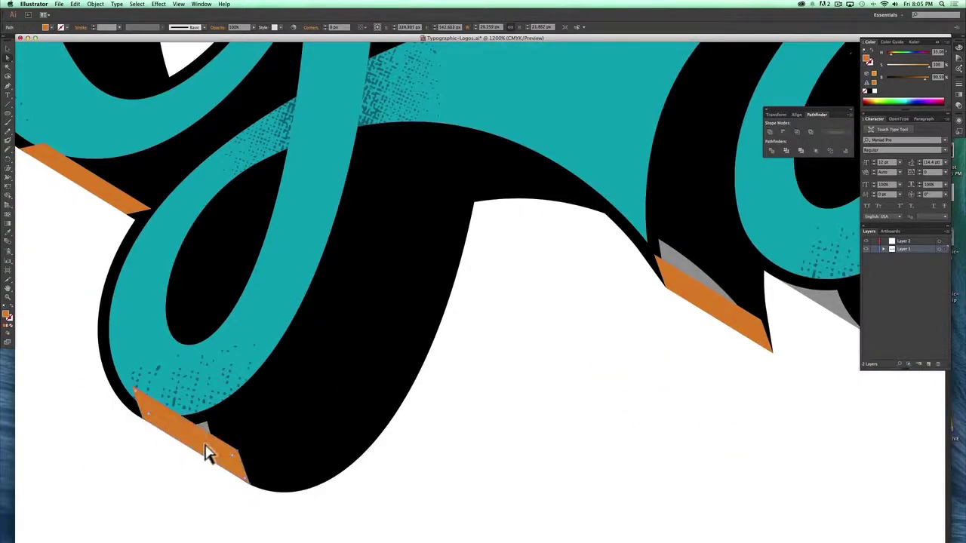
Step: Fit an orange strip along the jagged lower edge of the p's descender loop in Graphic
drag(597, 369, 224, 432)
drag(357, 372, 464, 362)
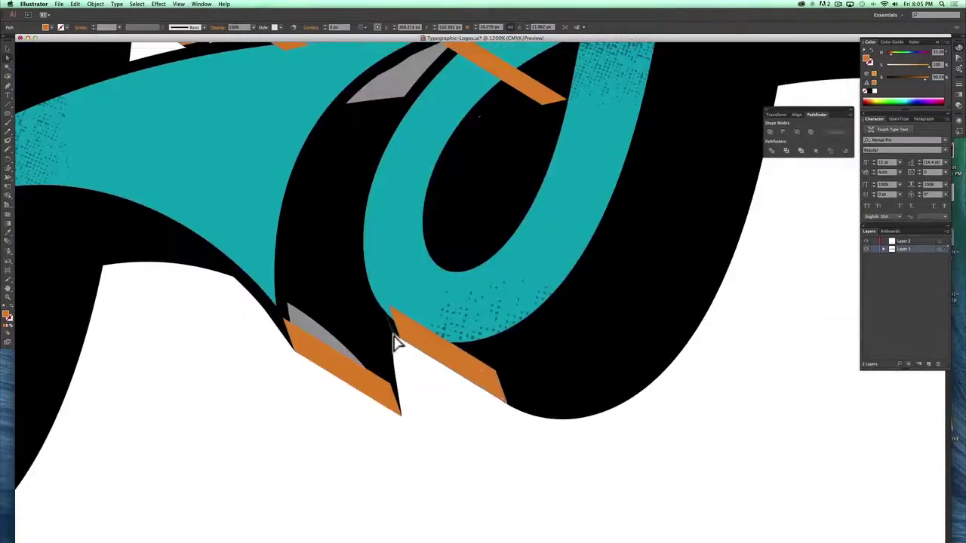
drag(660, 85, 385, 228)
Step: Examine the strips across the whole lettering for jagged edges that are still uncovered
alt+super+click(457, 225)
alt+super+click(457, 225)
alt+super+click(456, 224)
alt+super+click(519, 110)
super+click(379, 110)
super+double_click(435, 307)
drag(566, 319, 254, 188)
drag(400, 343, 563, 299)
super+double_click(563, 300)
alt+super+click(440, 345)
alt+super+click(439, 344)
drag(421, 236, 263, 79)
alt+super+click(408, 312)
alt+super+click(408, 312)
alt+super+double_click(422, 325)
drag(441, 341, 259, 262)
key(shift+super+a)
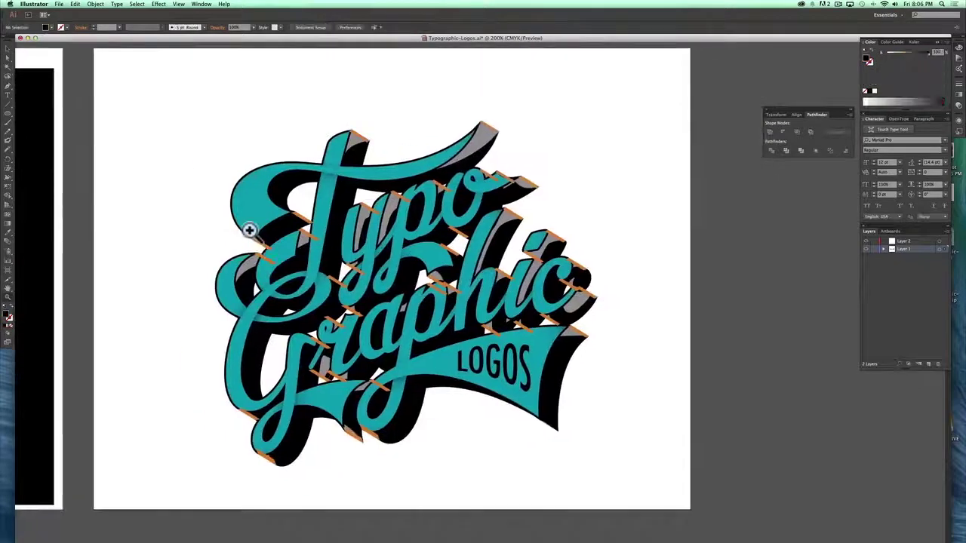
Step: Duplicate the artboard together with its lettering artwork beside the original
click(9, 297)
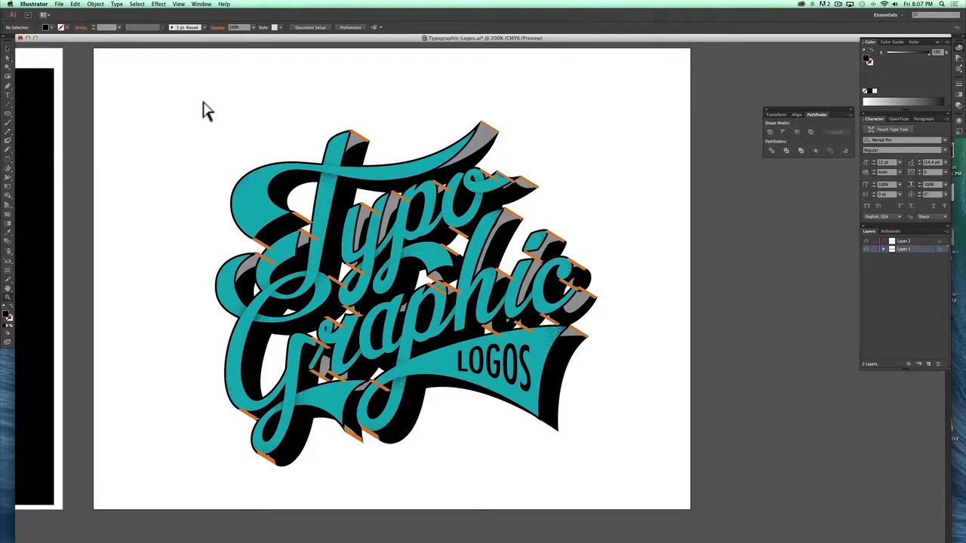
drag(333, 138, 207, 144)
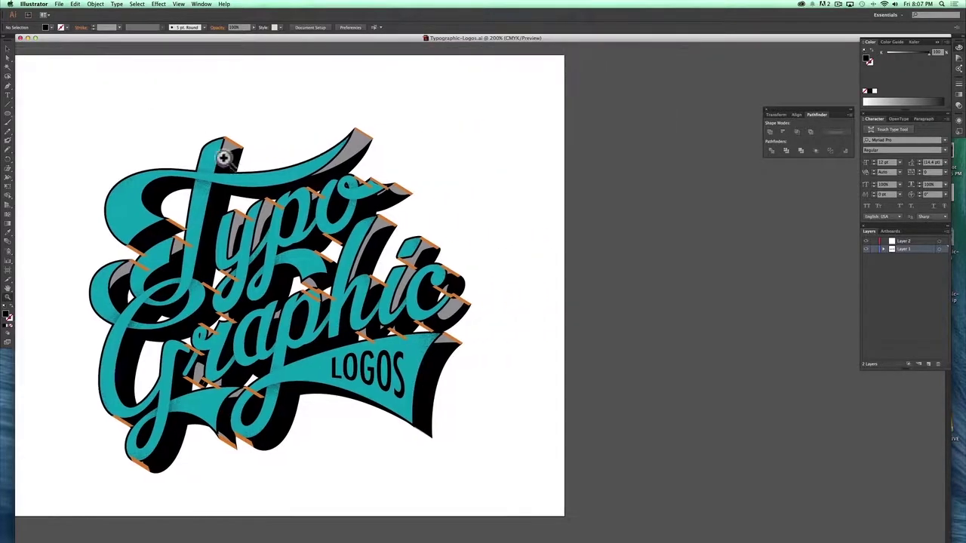
key(shift+o)
drag(170, 189, 722, 216)
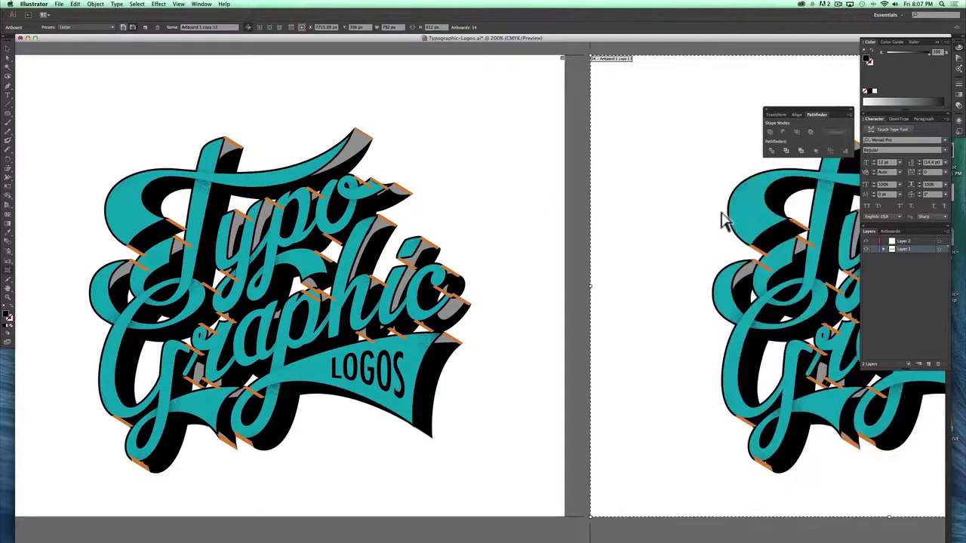
drag(510, 217, 400, 225)
key(super+0)
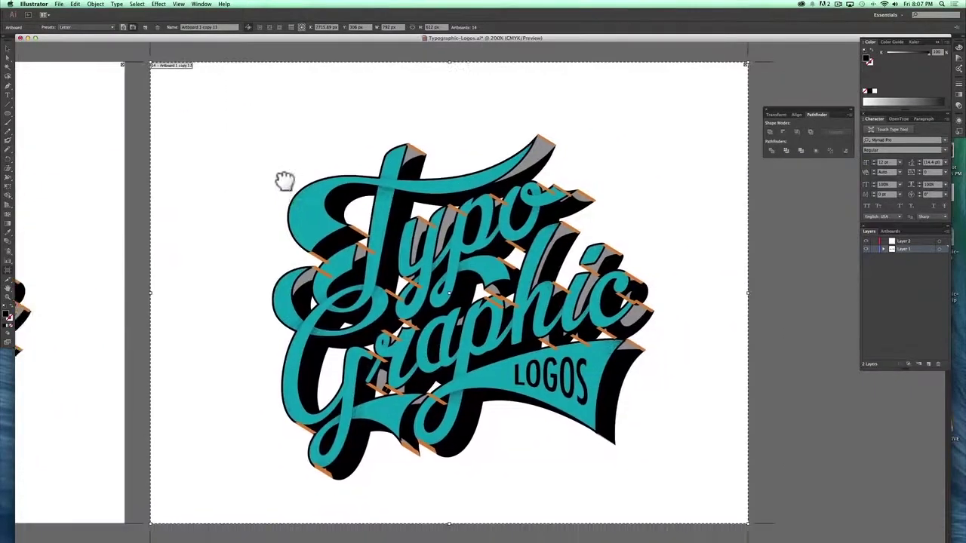
Step: Lock the teal letter faces and their darker teal texture group on the duplicated artboard
click(7, 48)
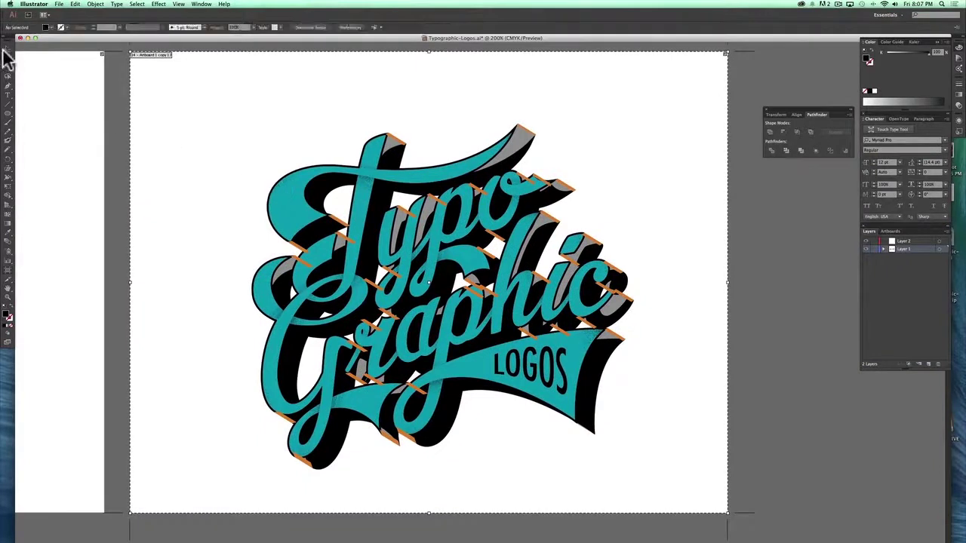
click(299, 195)
key(super+2)
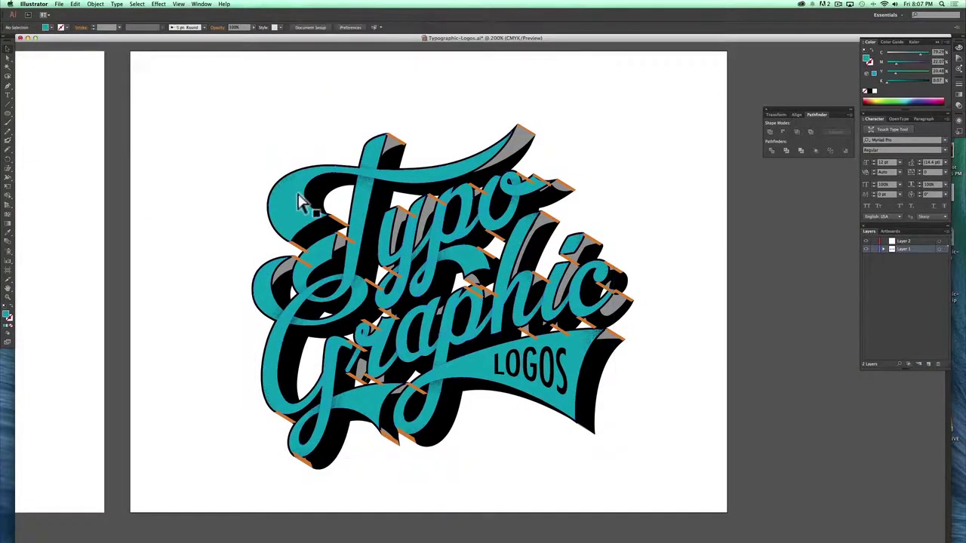
click(283, 182)
key(super+2)
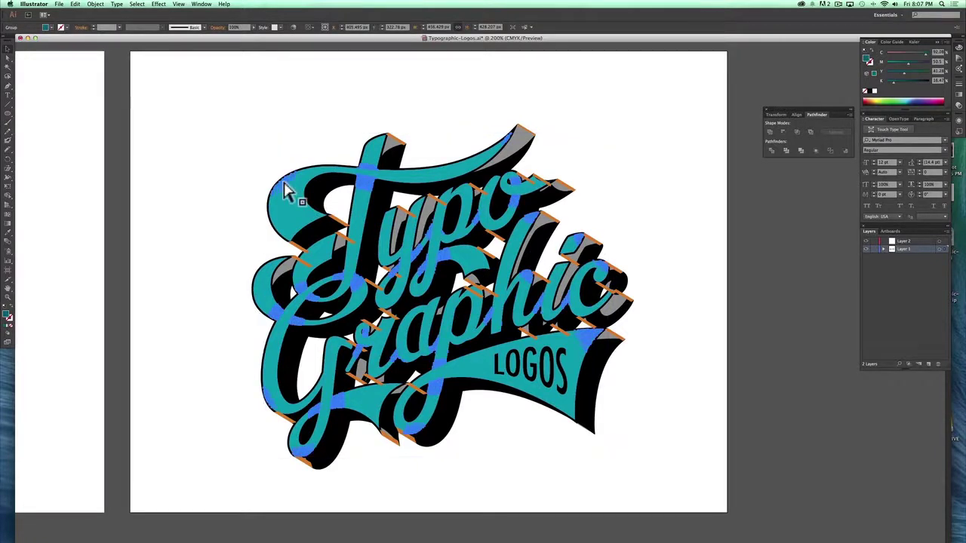
key(super+2)
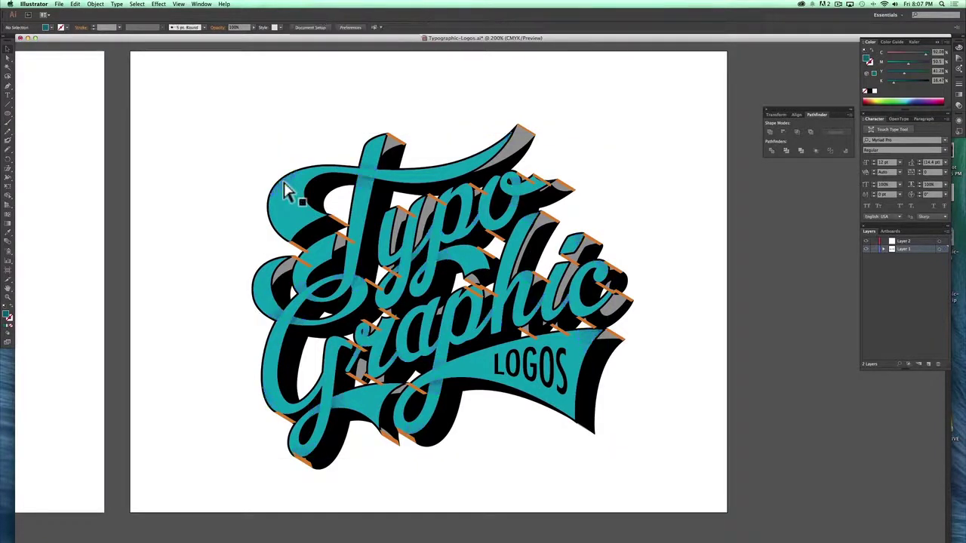
Step: Lock the gray blend and the black side shapes so only the orange strips stay selectable
click(526, 147)
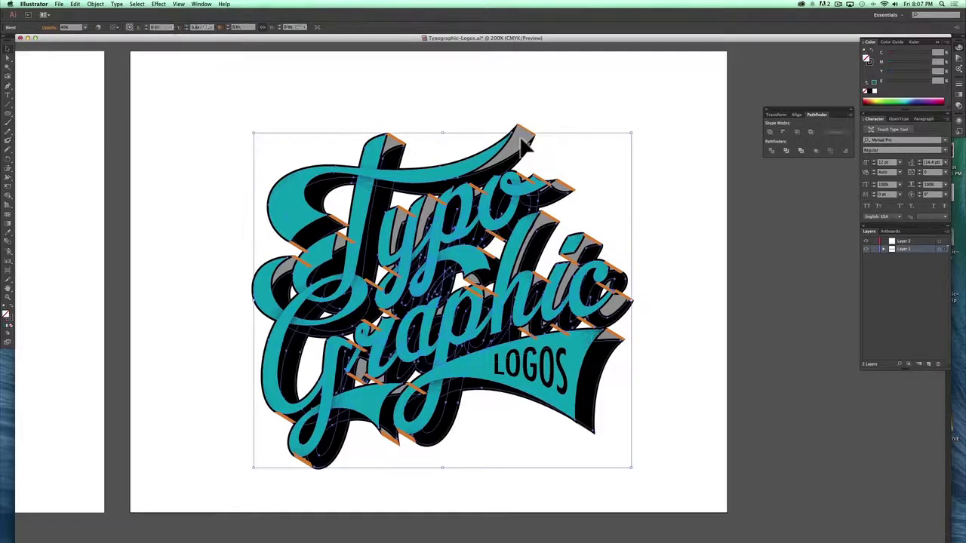
key(super+2)
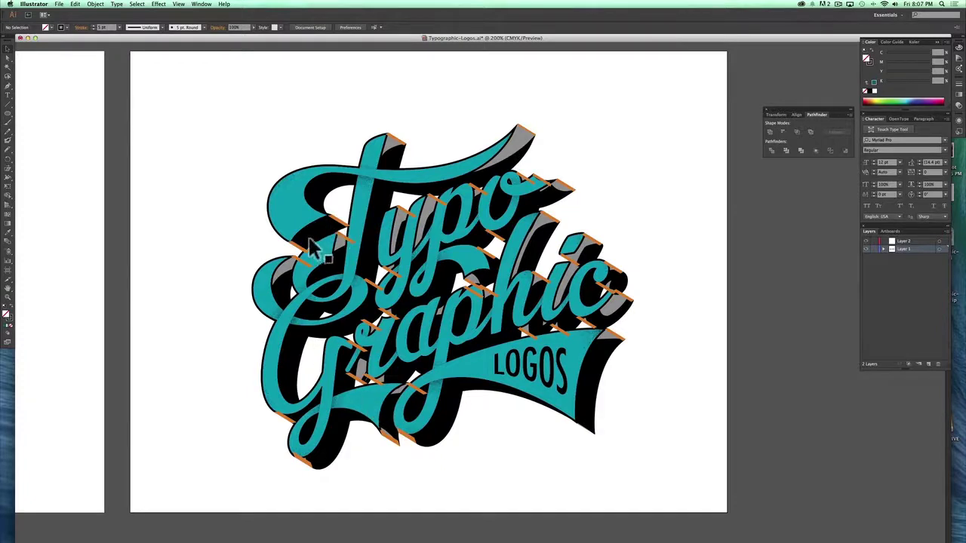
drag(231, 119, 648, 479)
click(646, 473)
click(595, 367)
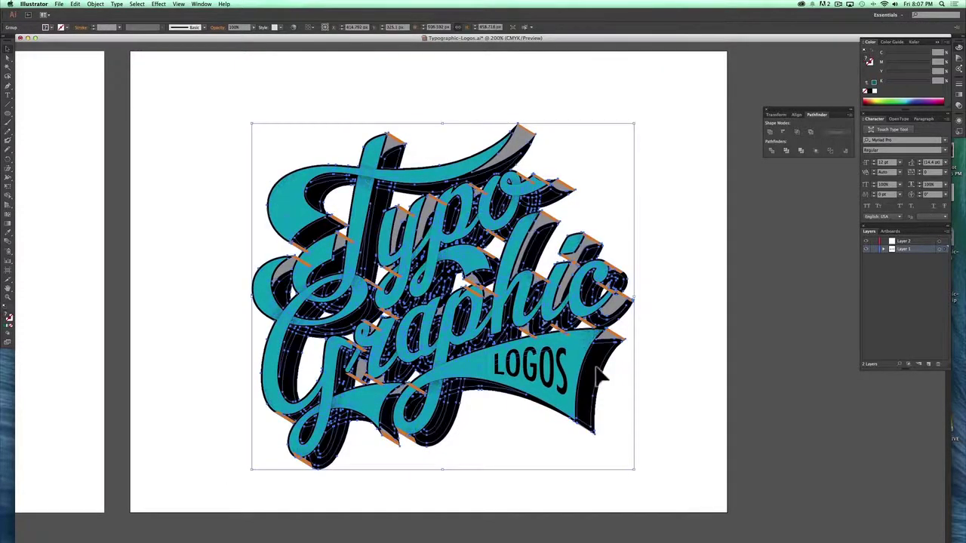
click(625, 341)
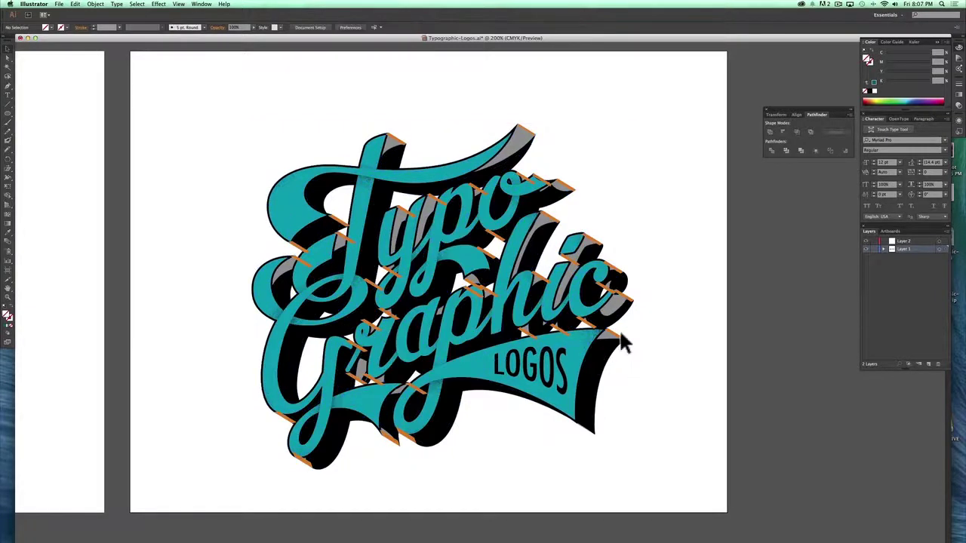
Step: Recolor all the orange strips with the solid black sampled from the lettering's sides
click(623, 336)
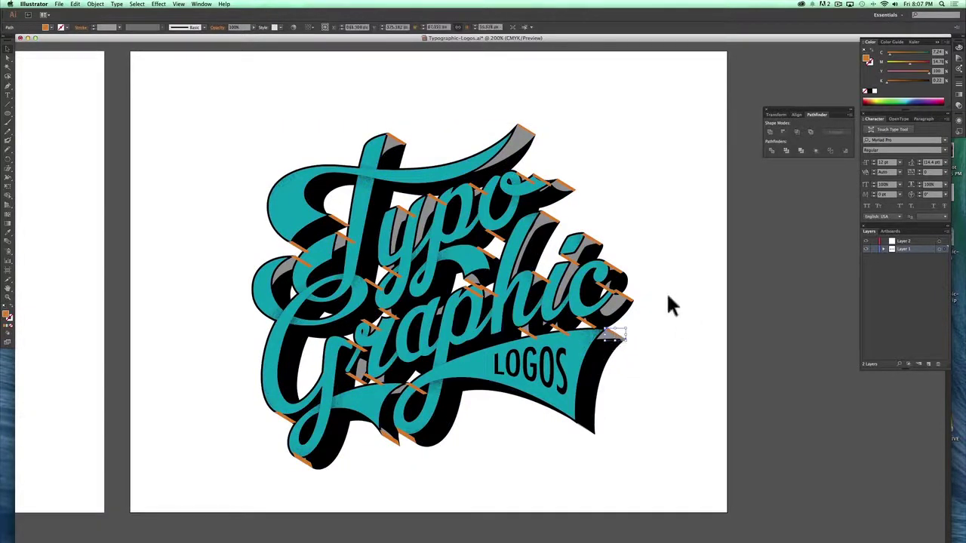
key(super+a)
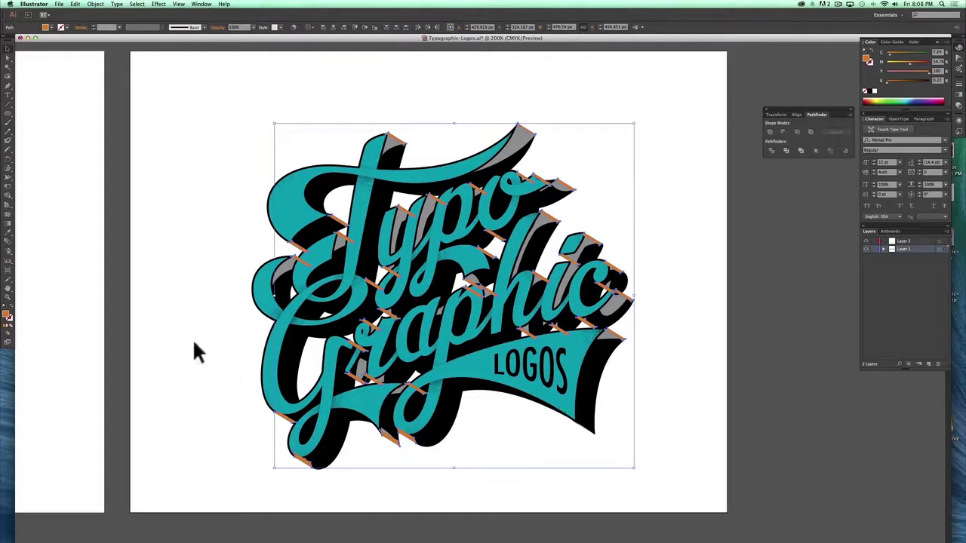
click(9, 237)
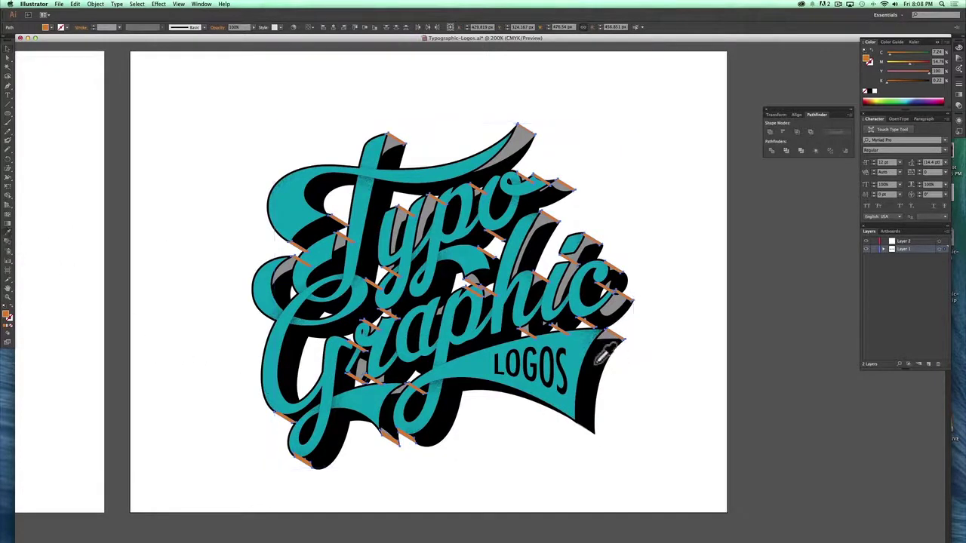
click(599, 361)
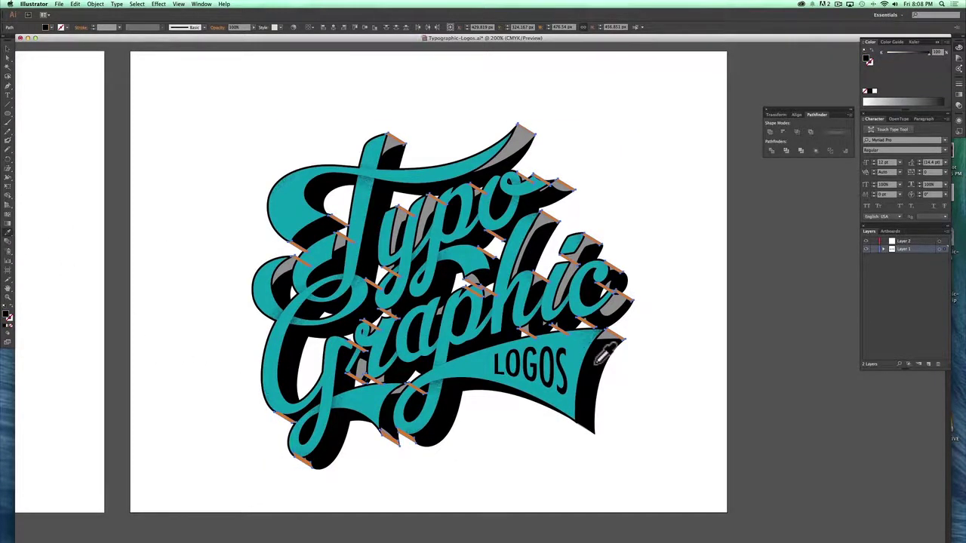
Step: Lock the black LOGOS lettering on the teal banner of the duplicated artwork
key(super+shift+a)
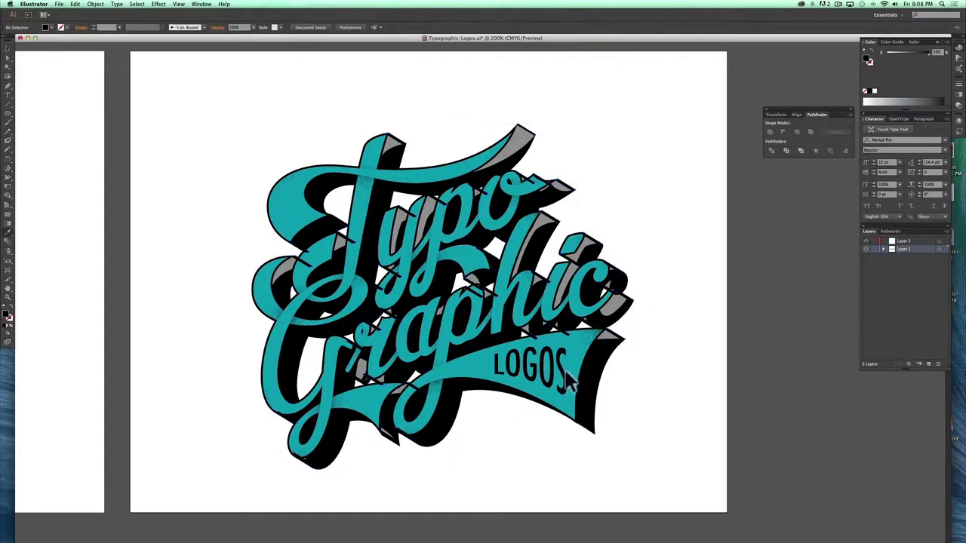
click(564, 374)
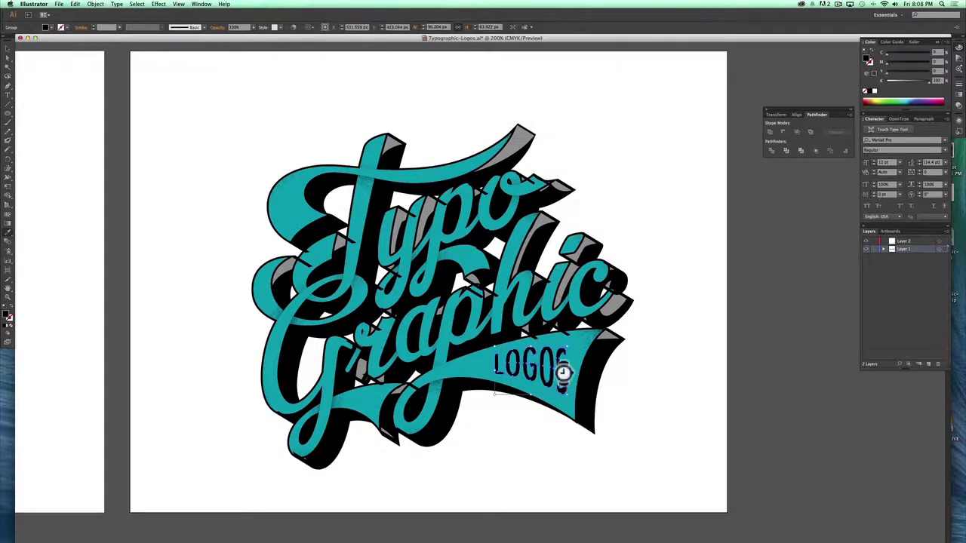
key(super+shift+a)
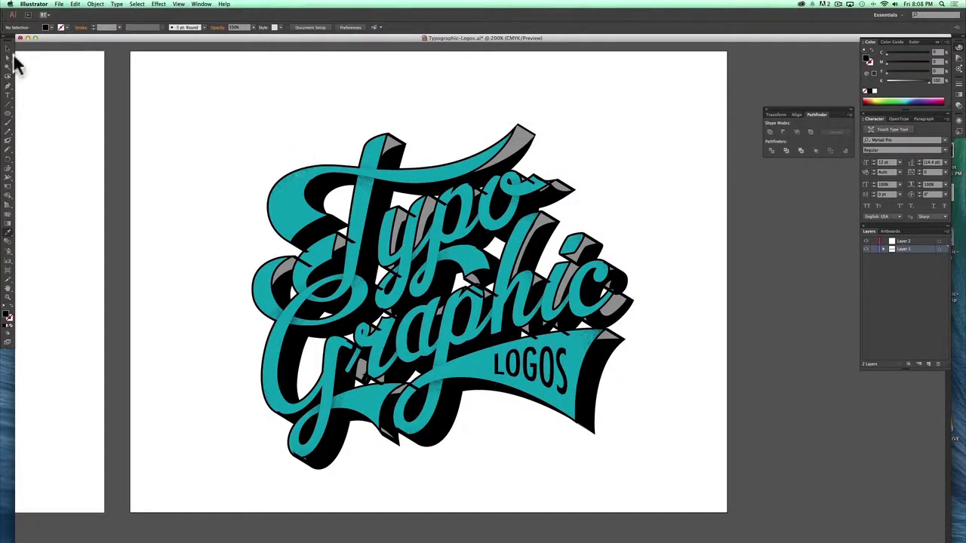
Step: Merge all the unlocked black and gray shadow shapes with the Pathfinder and send the result behind the teal faces
drag(197, 97, 692, 490)
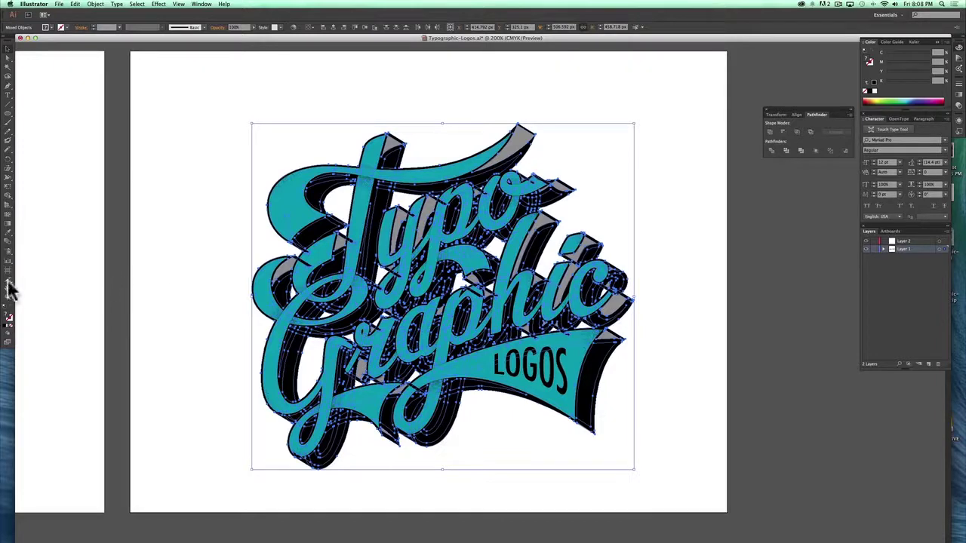
click(8, 308)
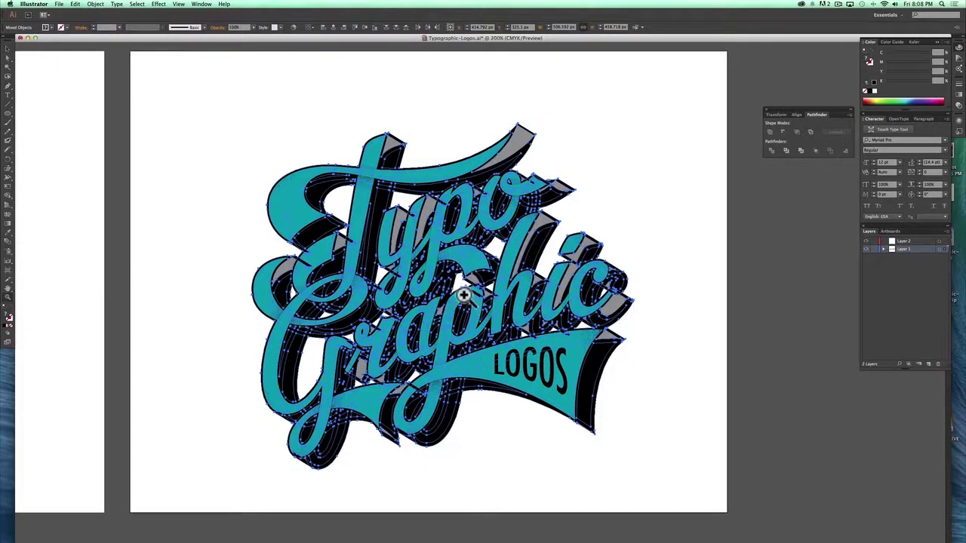
click(464, 298)
drag(496, 249, 493, 262)
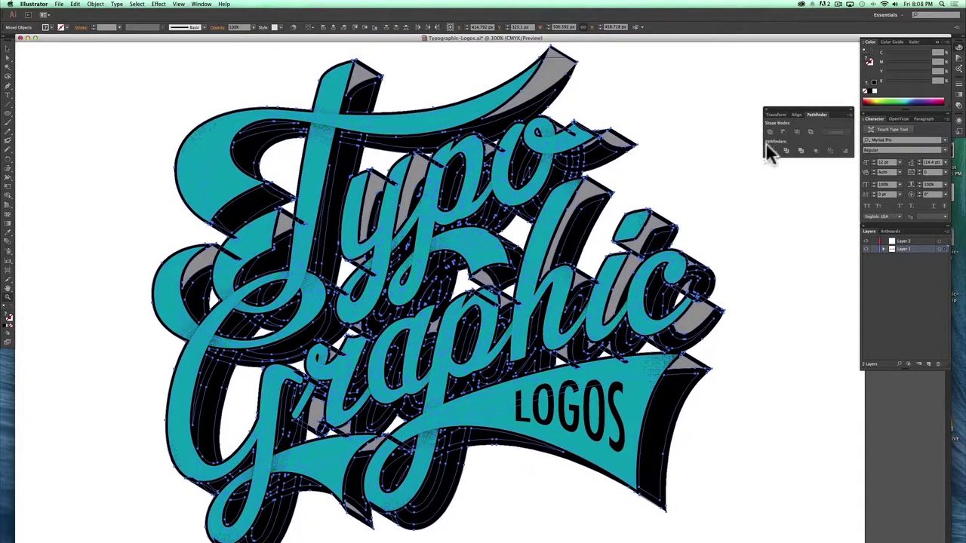
click(801, 150)
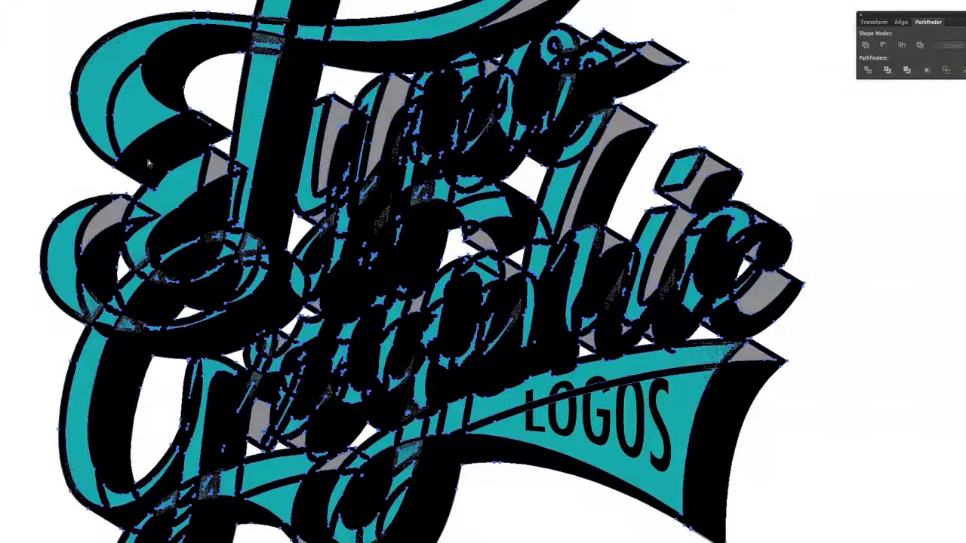
key(super+shift+bracketleft)
key(super+shift+a)
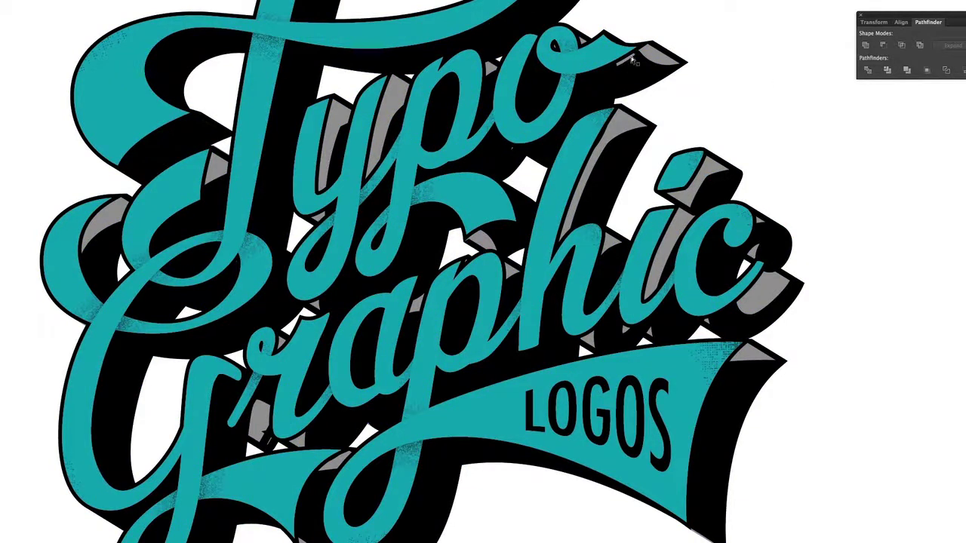
Step: Delete the gray areas from the shadows of the Typo letters and the curl of the capital G
click(656, 58)
key(Delete)
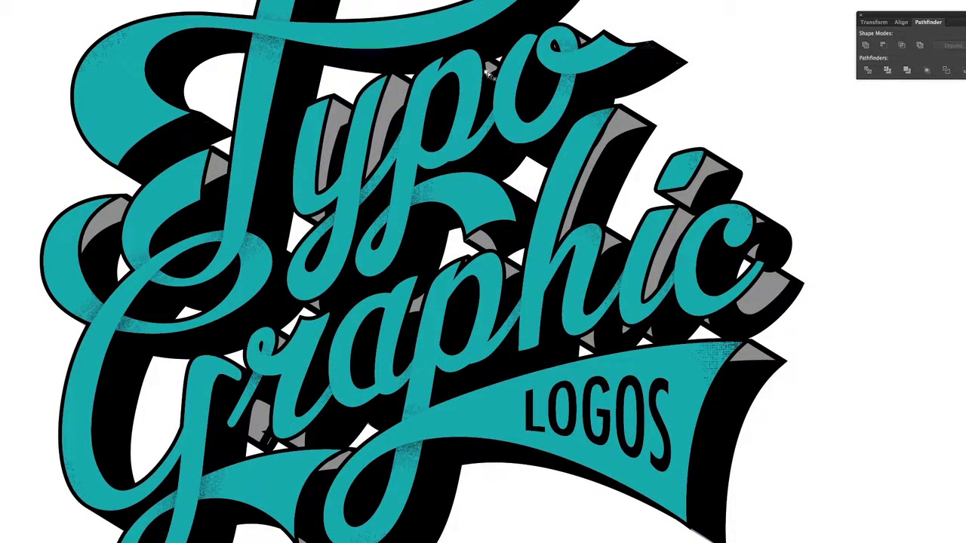
click(401, 113)
click(344, 129)
click(216, 182)
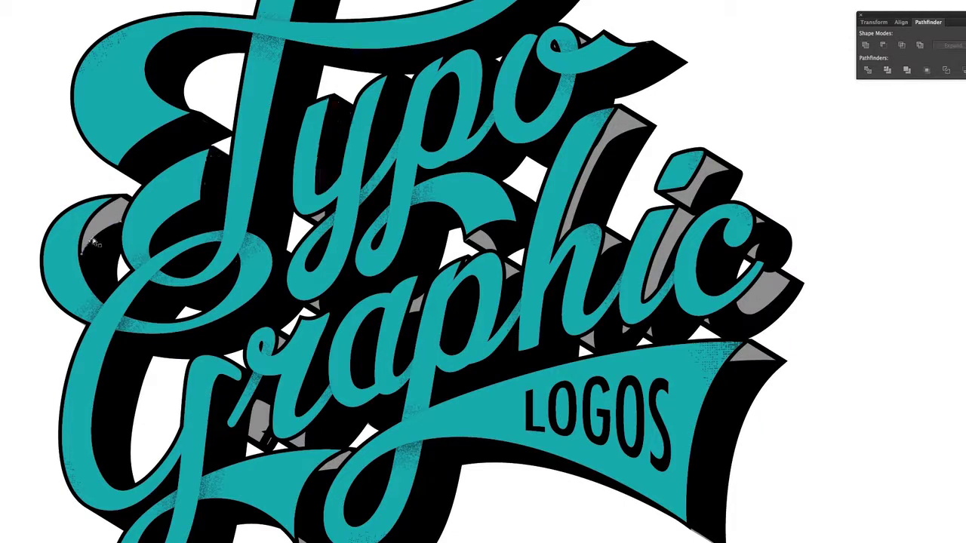
click(91, 242)
click(477, 248)
click(470, 256)
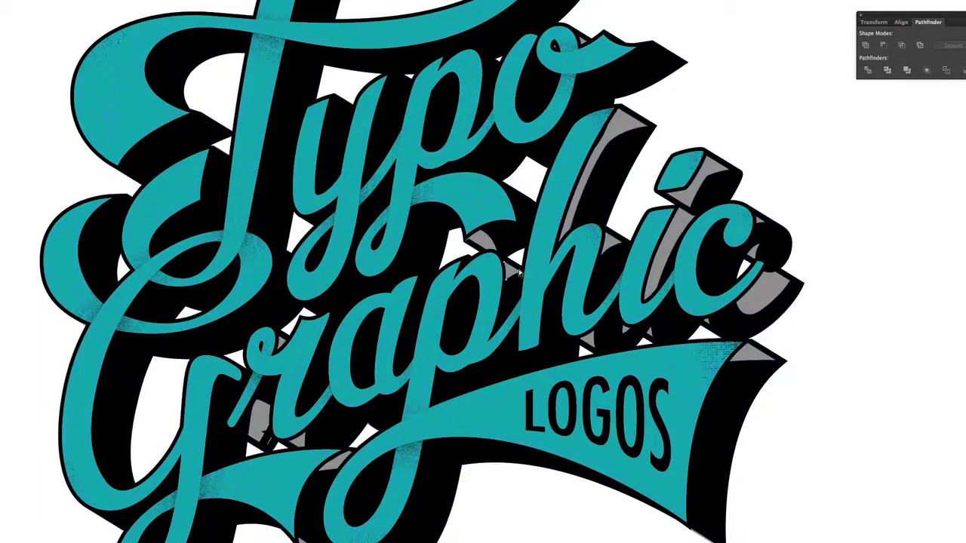
Step: Delete the gray areas from the shadows of the h, i and c and from the banner's upper corner
click(609, 236)
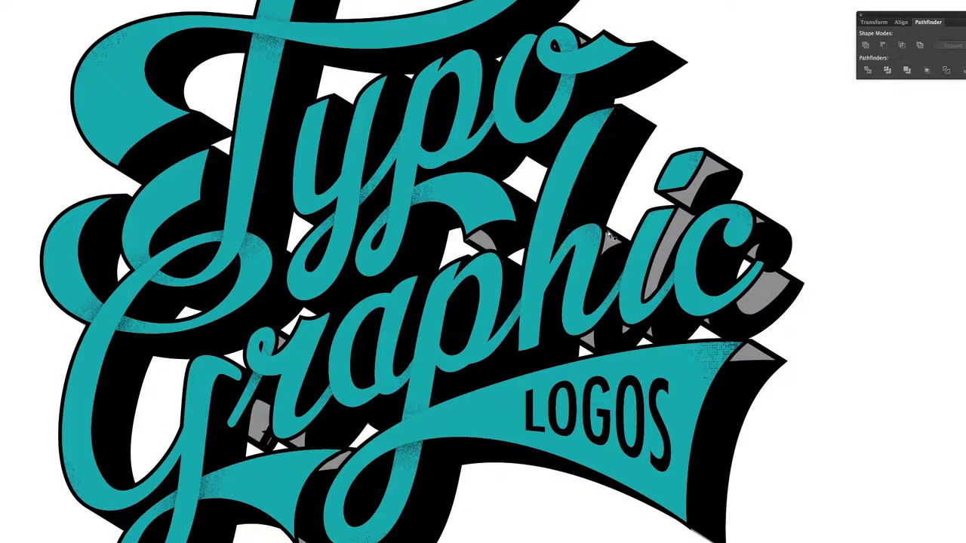
click(678, 202)
click(679, 221)
click(755, 257)
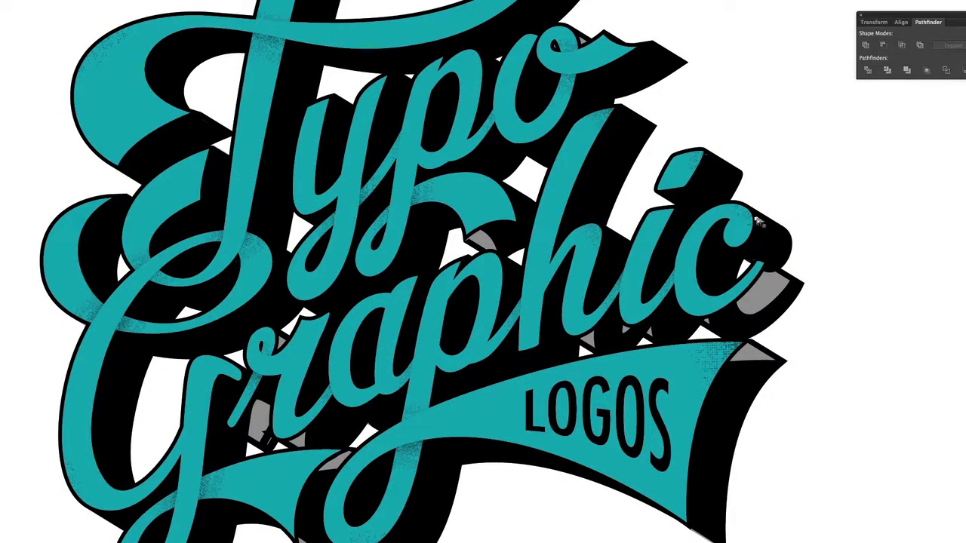
click(770, 276)
click(747, 346)
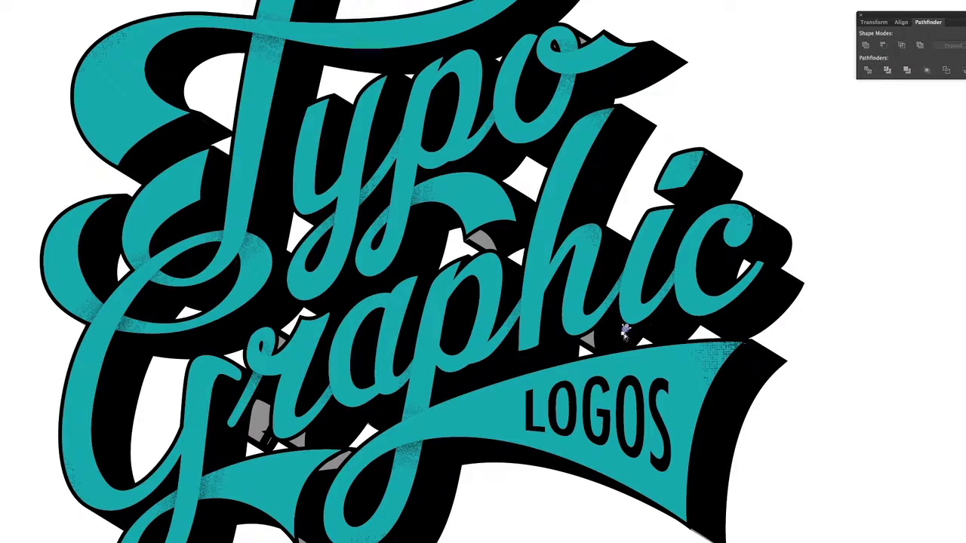
Step: Delete the remaining gray areas beneath the r and above the banner's swash
click(263, 423)
click(295, 447)
click(326, 468)
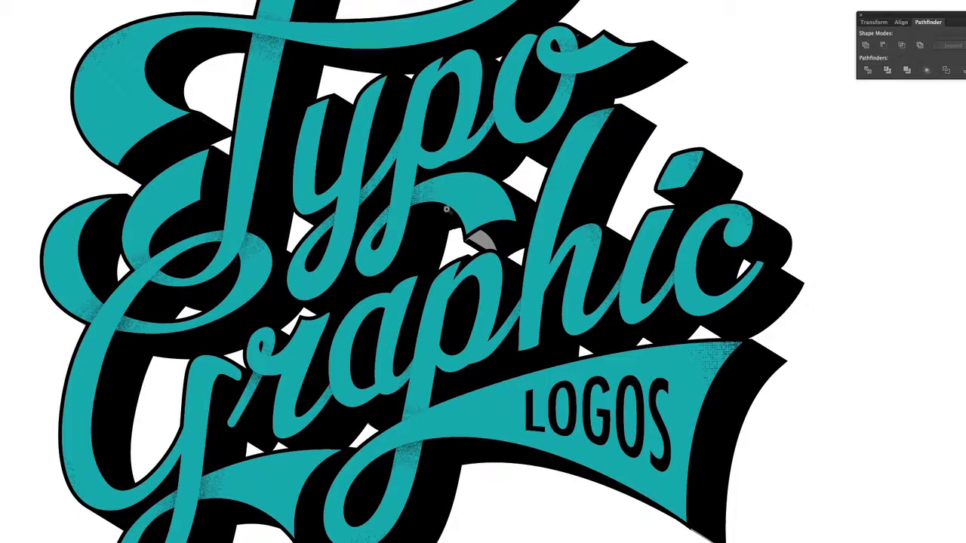
Step: Pull the black shape's corner anchor over the thin gray sliver above the p and merge all the shadow shapes again
drag(437, 199, 589, 311)
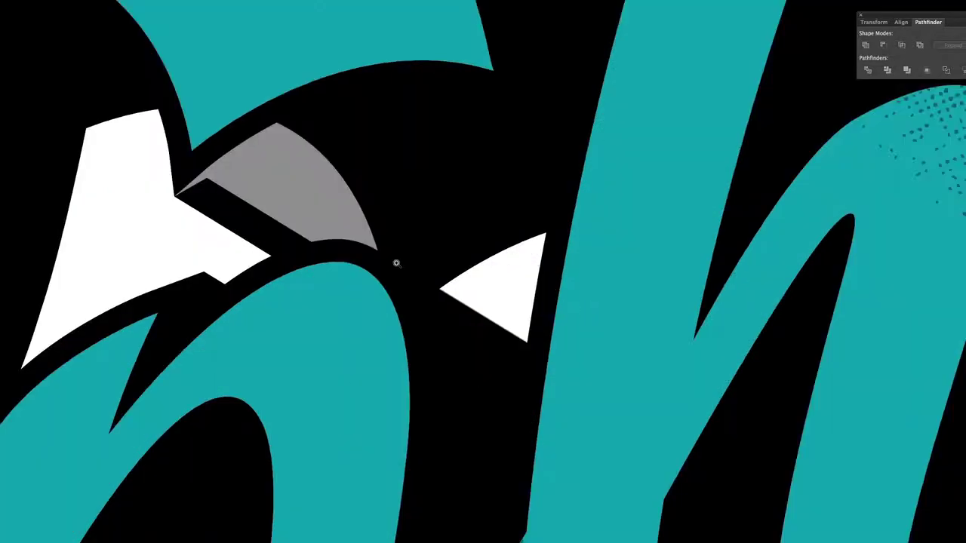
click(189, 236)
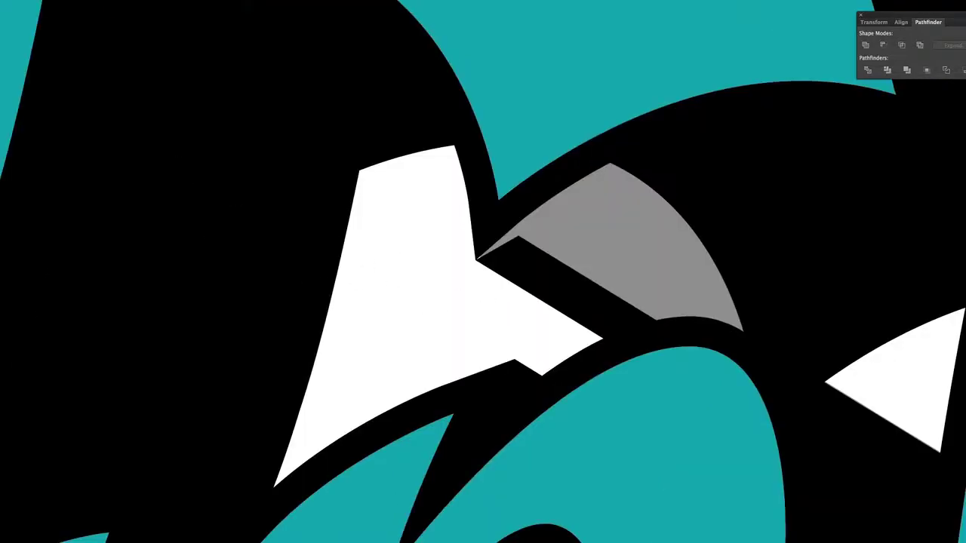
click(521, 239)
drag(519, 239, 501, 226)
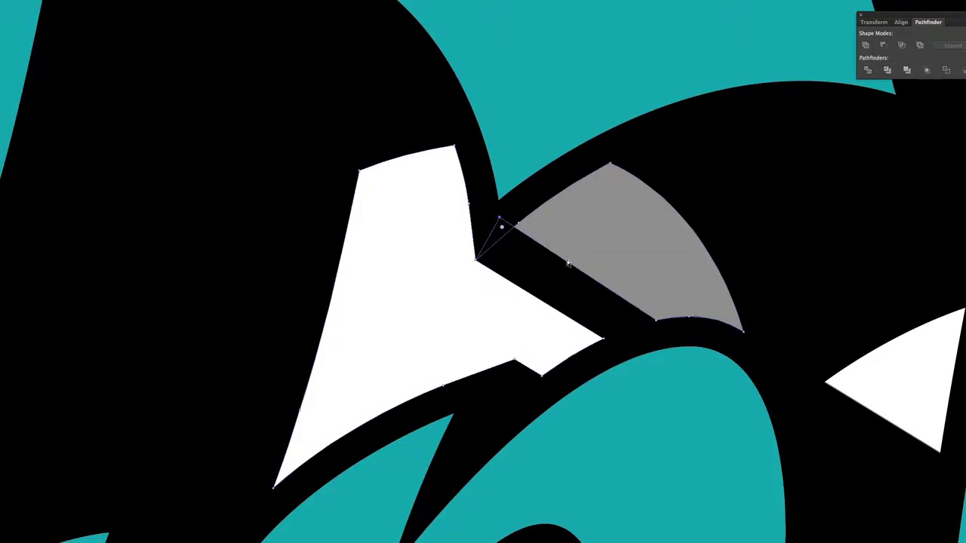
key(Delete)
key(Delete)
key(ctrl+a)
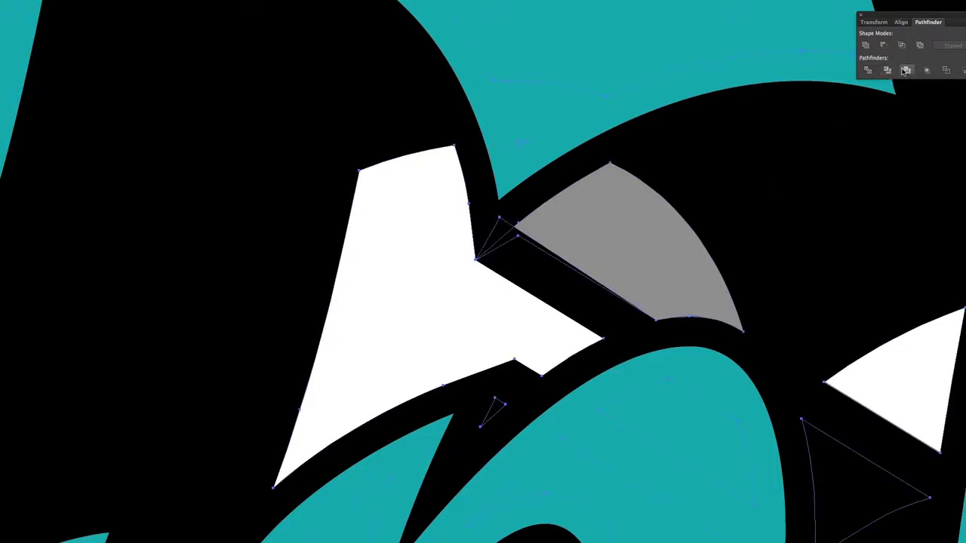
click(903, 71)
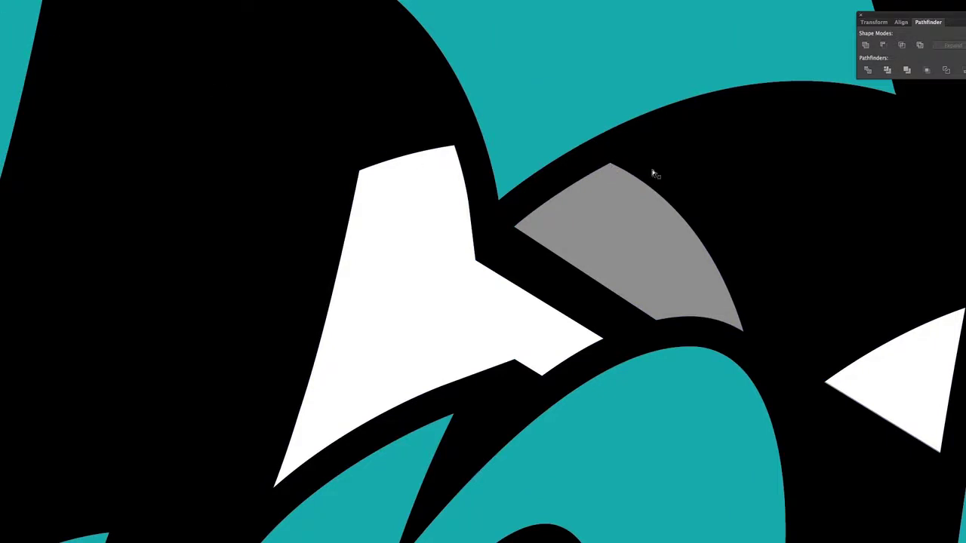
Step: Delete the last gray piece above the p so the shadow consists only of black
click(610, 165)
key(Delete)
key(Delete)
key(super+0)
drag(513, 249, 480, 303)
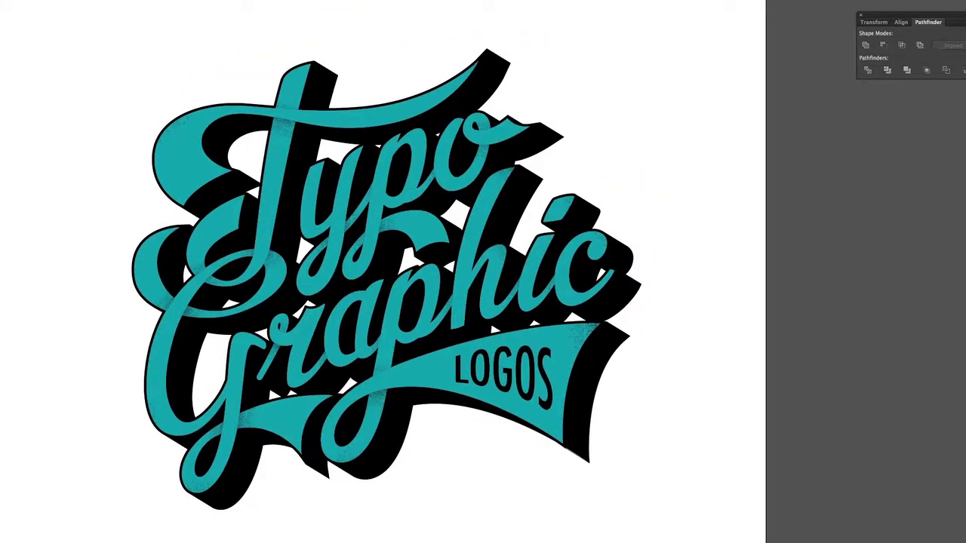
Step: Isolate the merged shadow group and select its black shape
click(445, 204)
key(Delete)
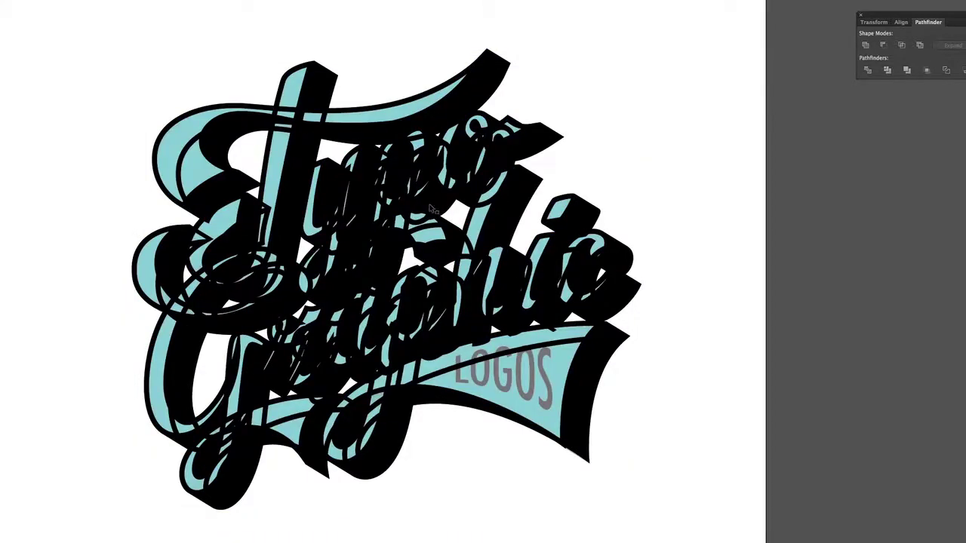
click(435, 203)
key(a)
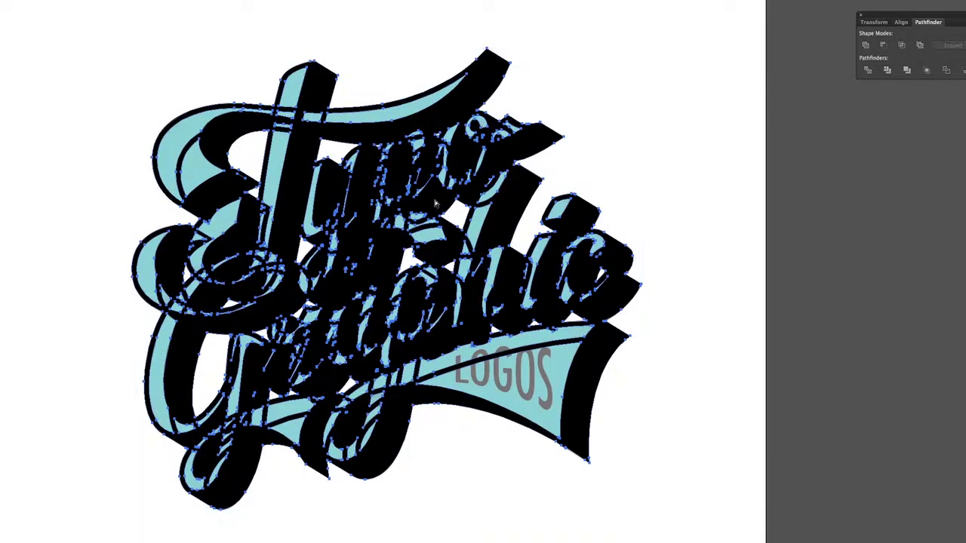
key(v)
key(a)
key(v)
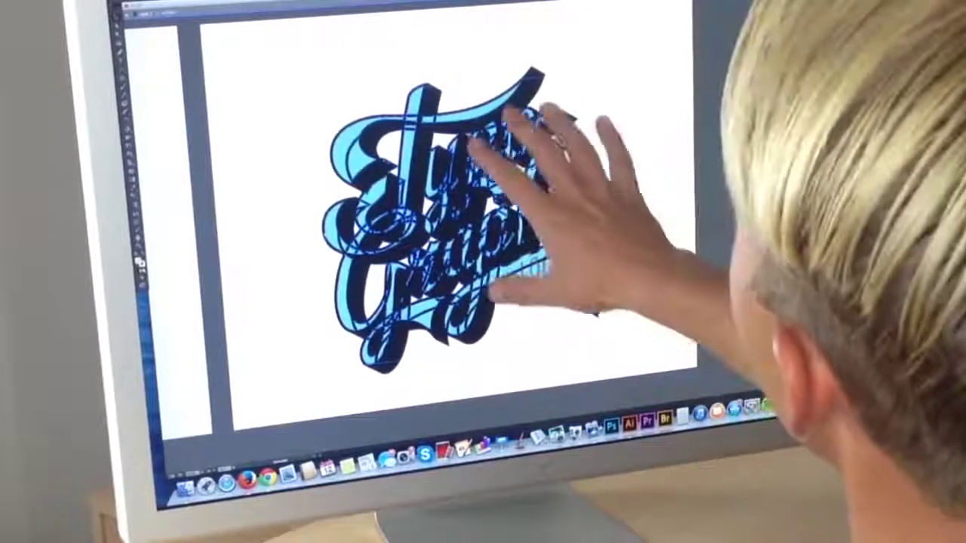